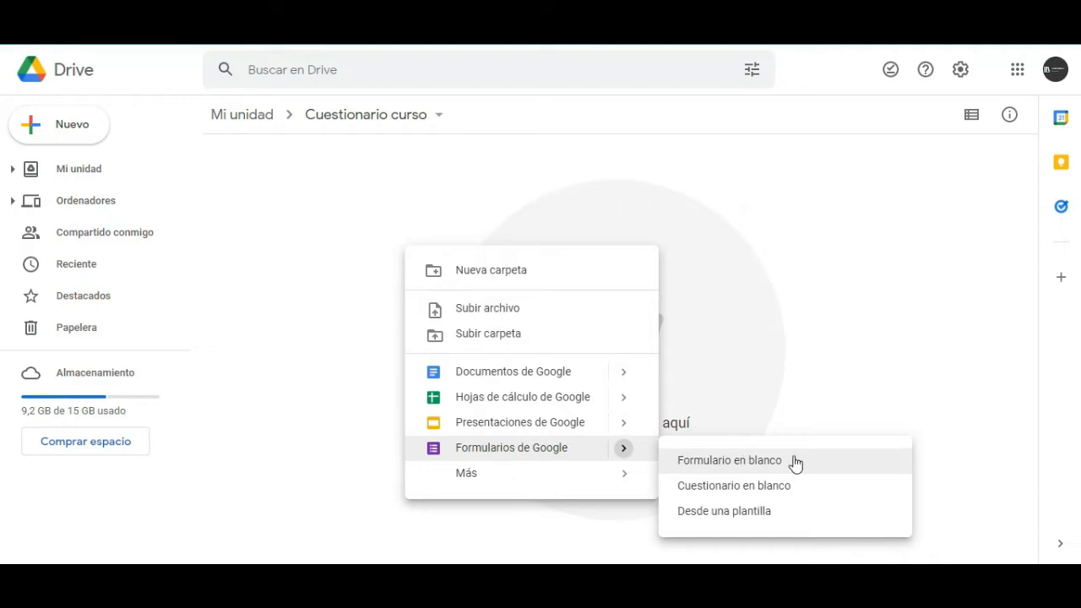
Step: Create a blank Google form in the Cuestionario curso folder and title it "Clase práctica del google forms"
click(782, 462)
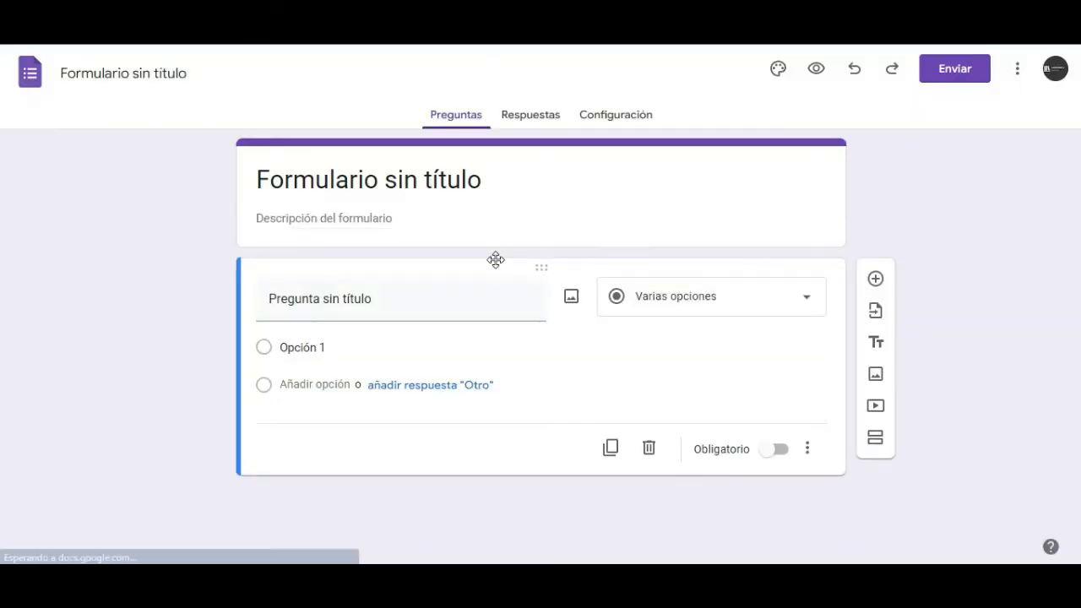
click(495, 181)
text(Clase practi)
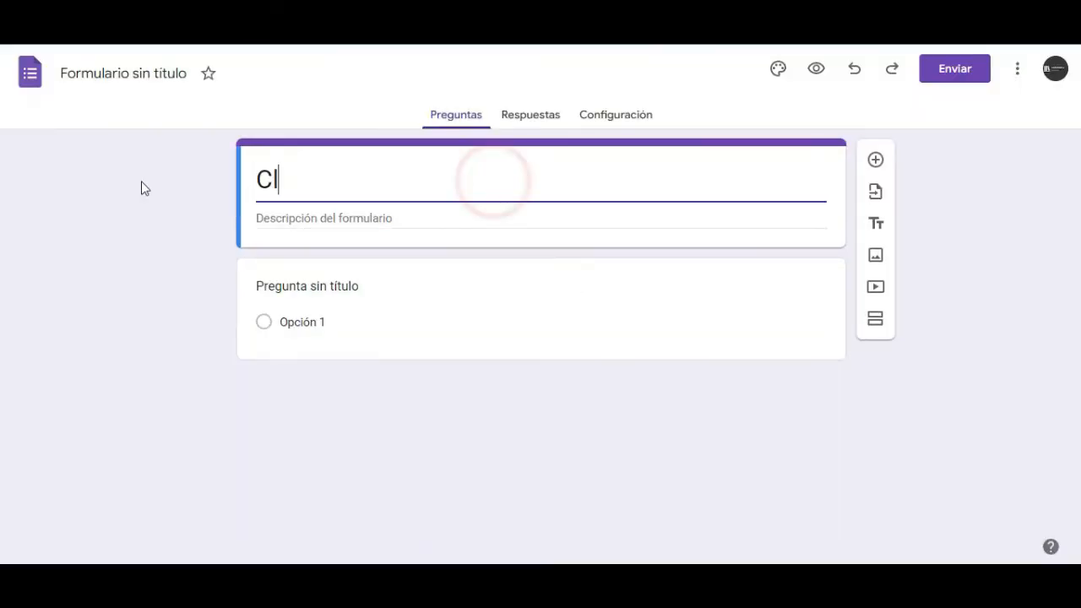
key(BackSpace)
key(BackSpace)
key(BackSpace)
key(BackSpace)
text(áctica del google forms)
Step: Set the form description to "Aquí vamos a explicar de que va este cuestionario para entrar en contexto esto es un ejemplo de tipos de preguntas"
click(290, 220)
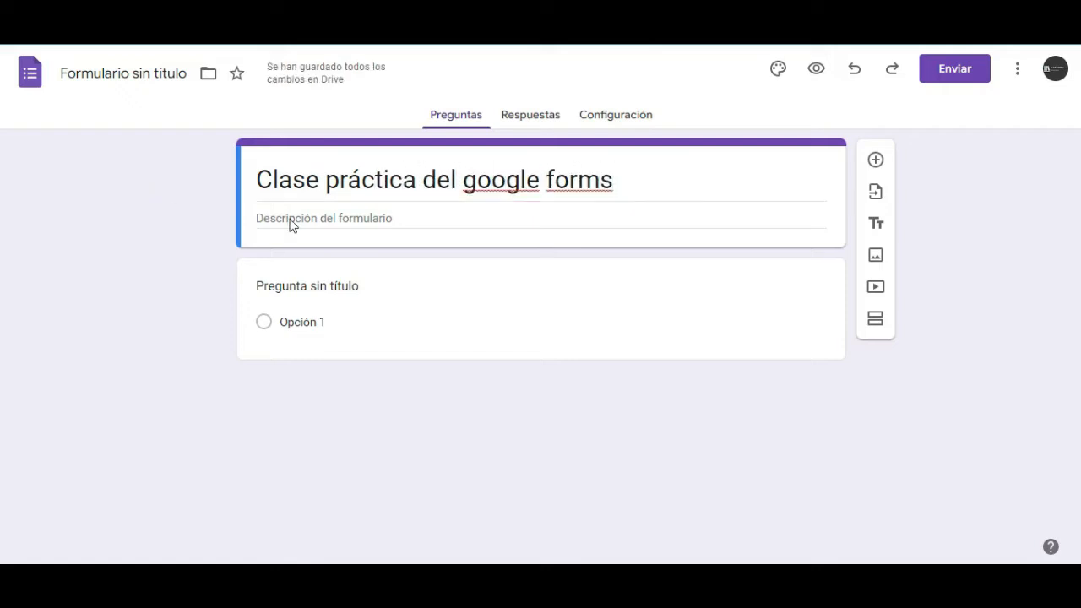
text(Aquí vamos a explicar de que va este cuenstionario para entrar en contexto)
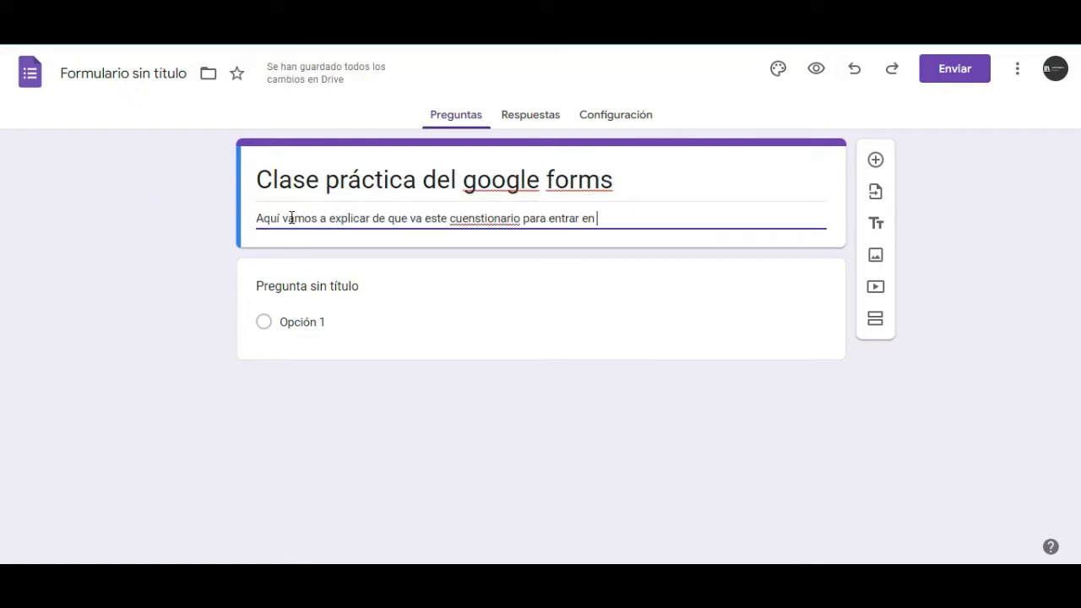
click(481, 218)
key(BackSpace)
click(683, 227)
text(esto es un ejempplo de tipos de preguntas)
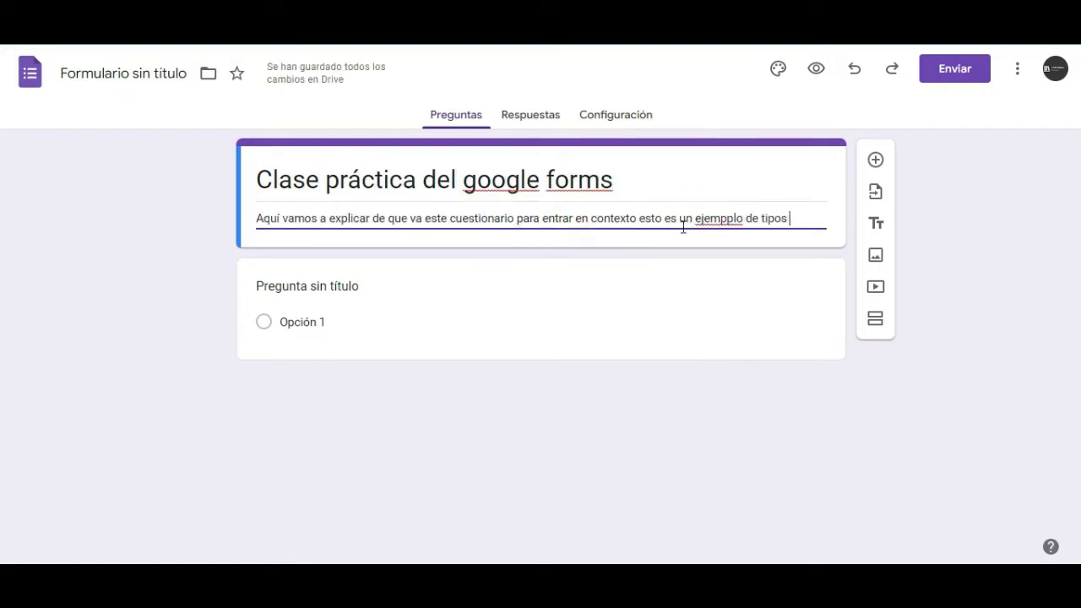
right_click(739, 224)
click(740, 230)
Step: Customize the form theme with the guitar header image from Trabajo y escuela and the bright blue colour
click(778, 69)
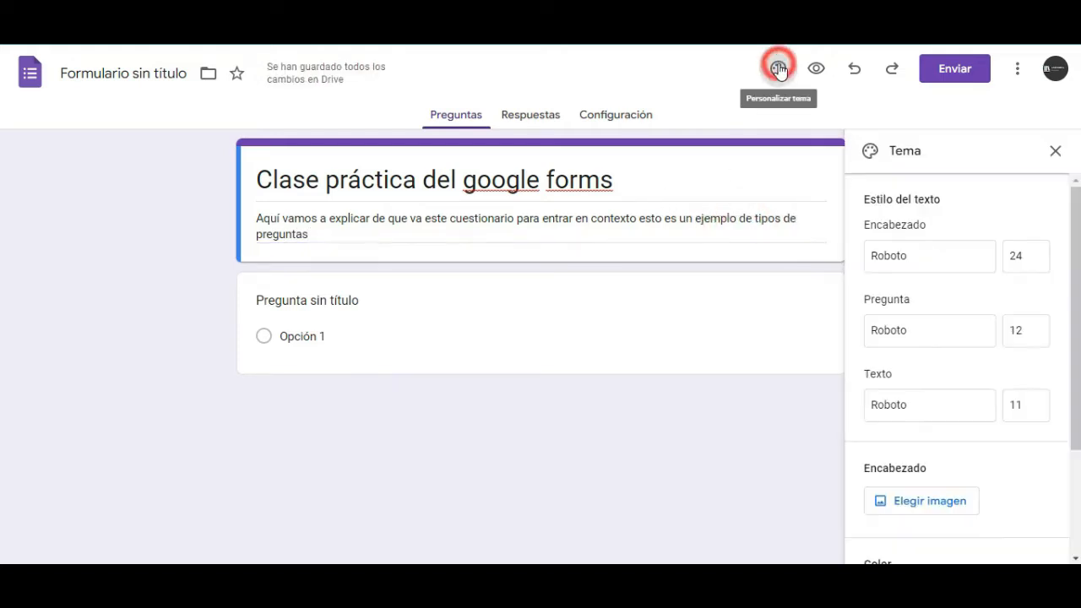
drag(1078, 292, 1076, 406)
click(919, 348)
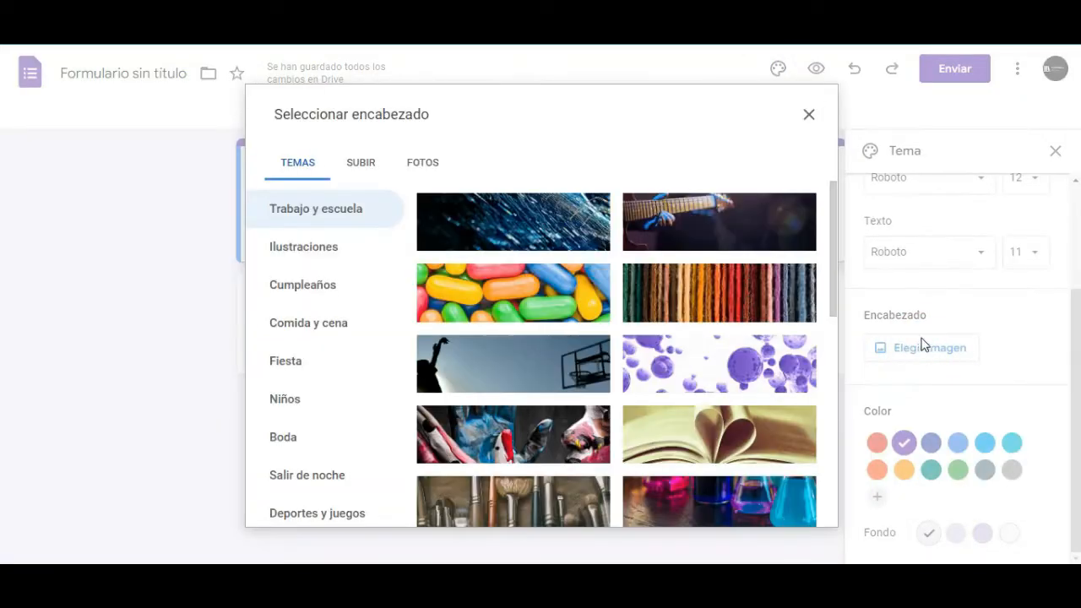
click(687, 226)
click(794, 505)
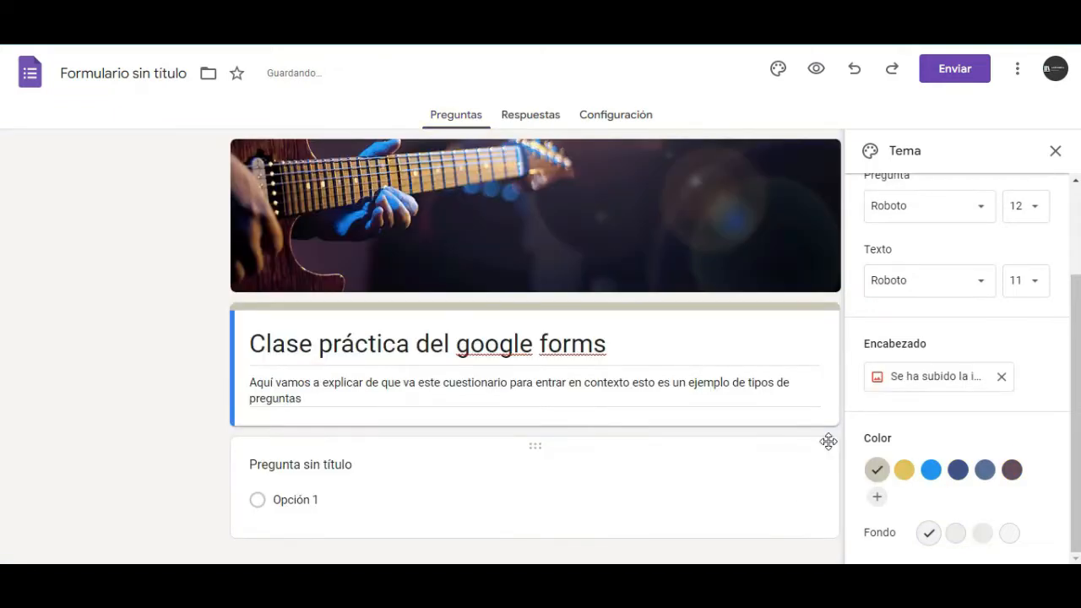
click(931, 469)
drag(1075, 371, 1075, 300)
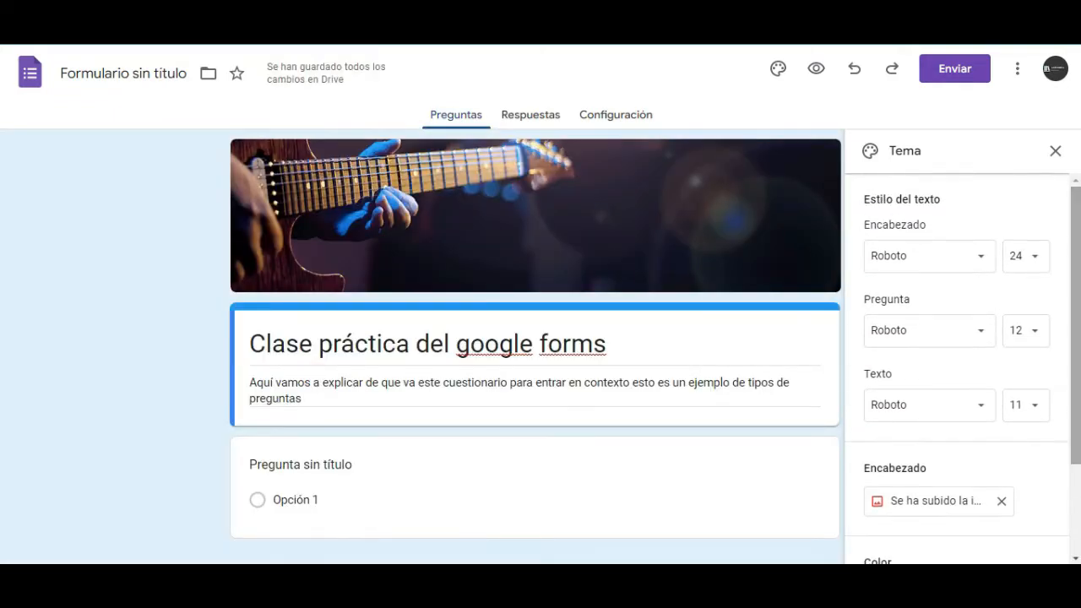
click(1056, 152)
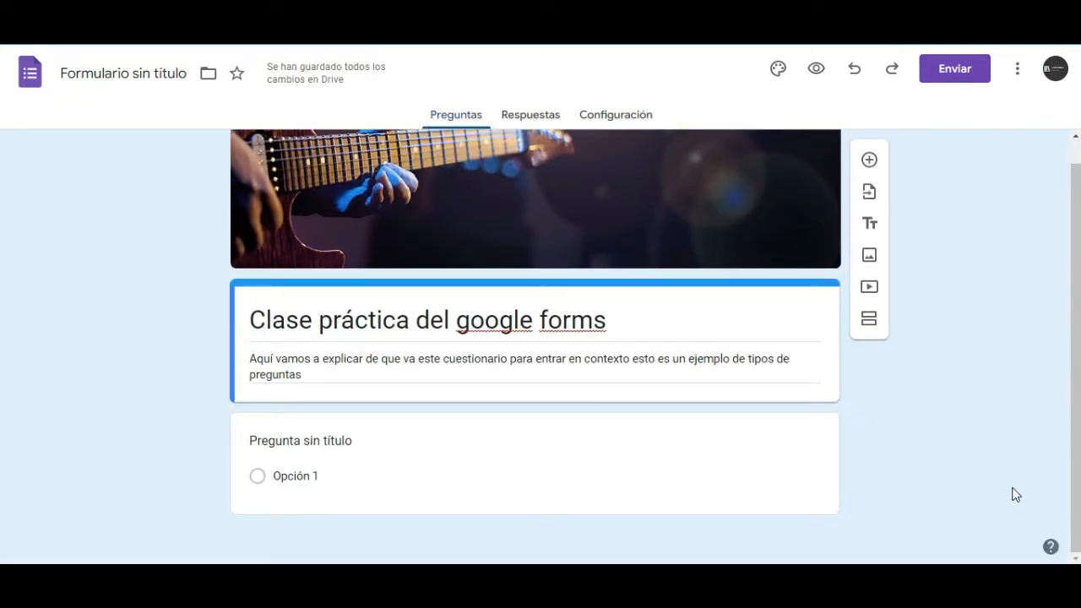
Step: Add a new section after the form header and title it "Preguntas filtros"
click(869, 321)
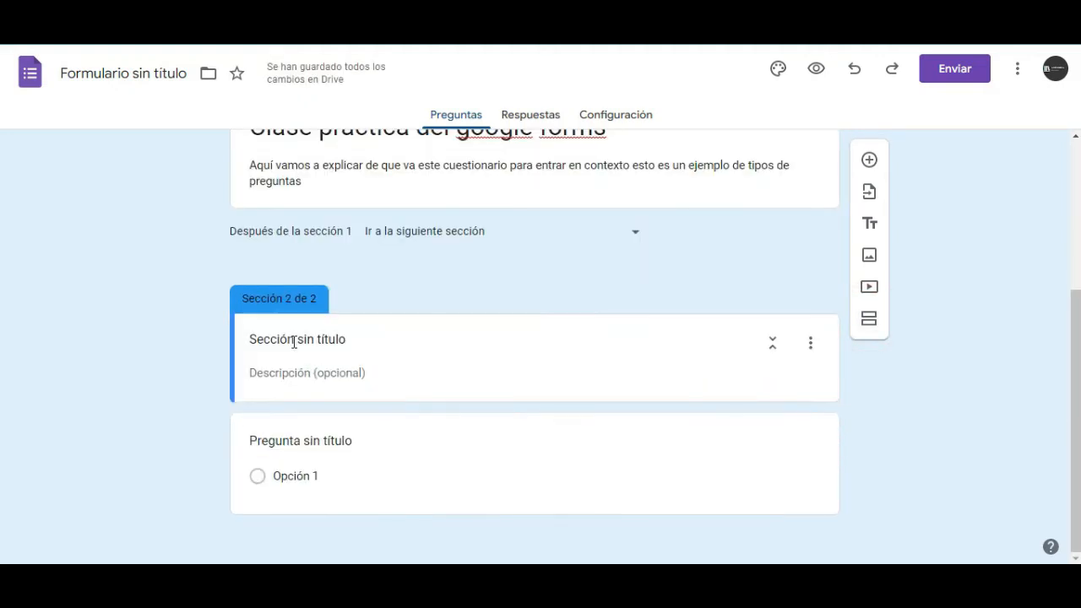
triple_click(261, 338)
text(Preguntas f)
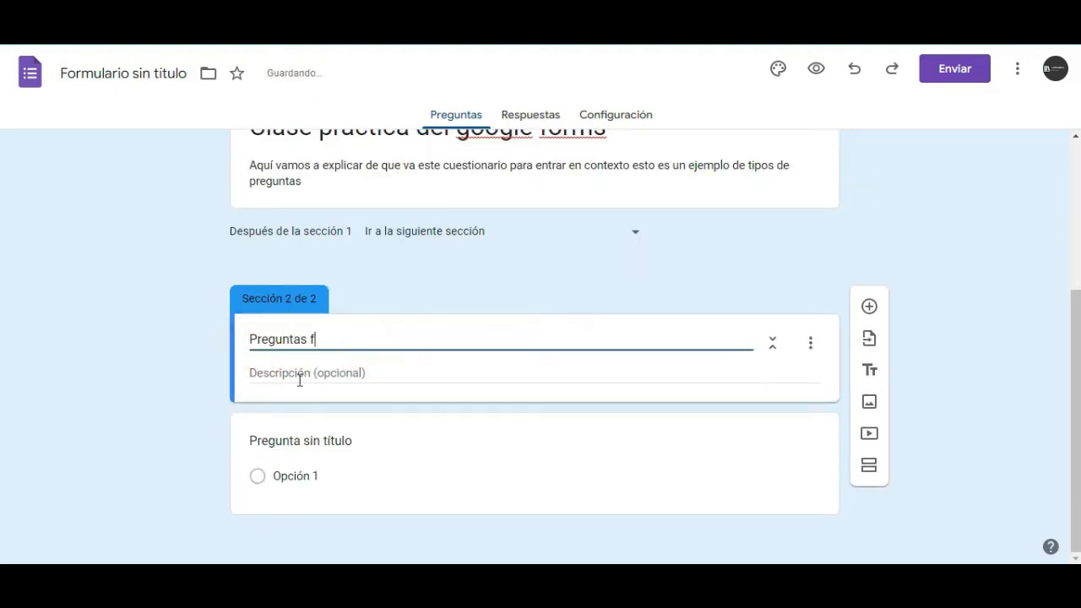
text(iltros)
Step: Give the Preguntas filtros section the description "aquí ponemos una descripción a esta sección", correcting the misspelled words
click(299, 380)
text(aq)
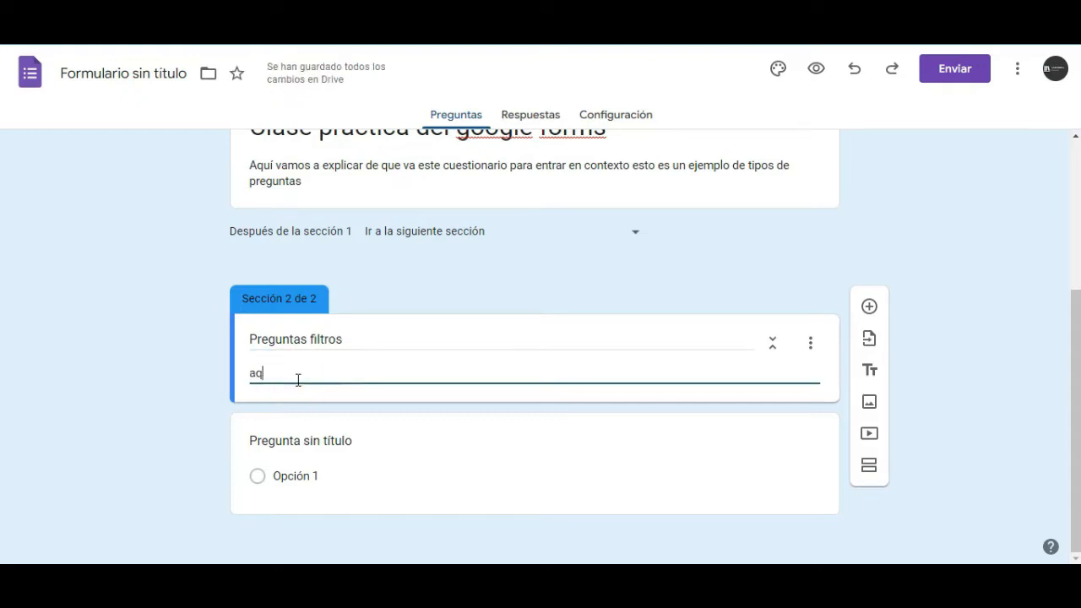
text(uí ponemos un)
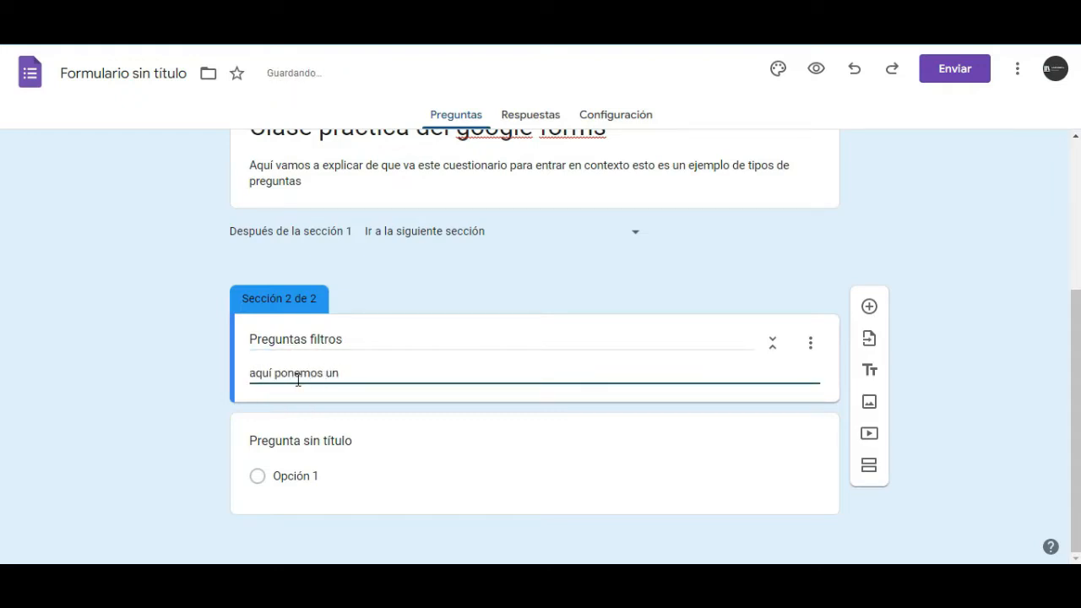
text(a descricion)
right_click(372, 374)
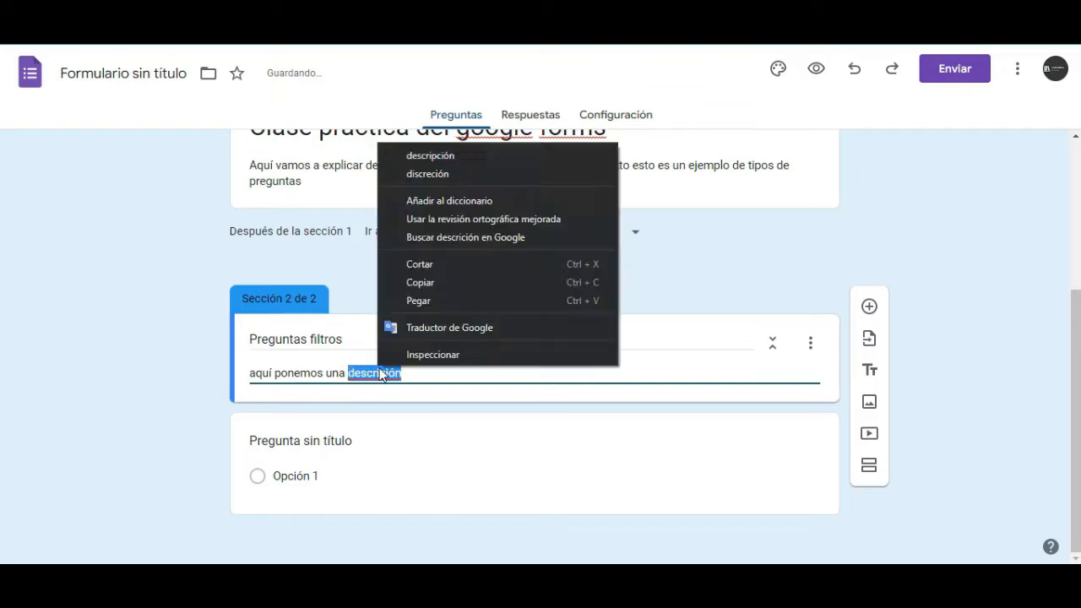
click(426, 152)
text(a esta seccion)
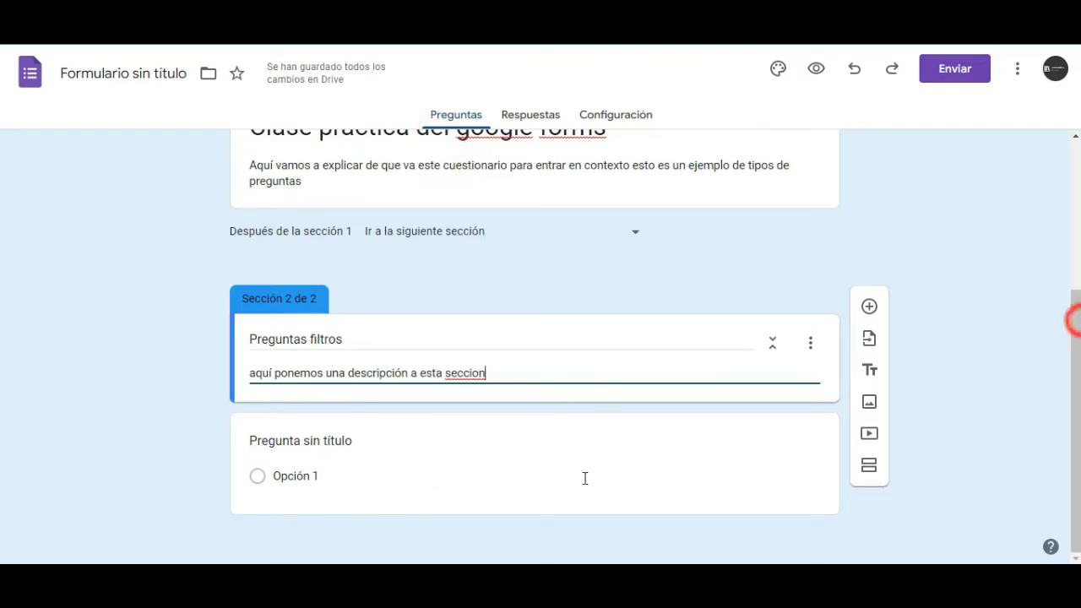
right_click(469, 373)
click(519, 178)
Step: Rename the untitled question in the section to "Nombre" with the Respuesta corta answer type
click(302, 443)
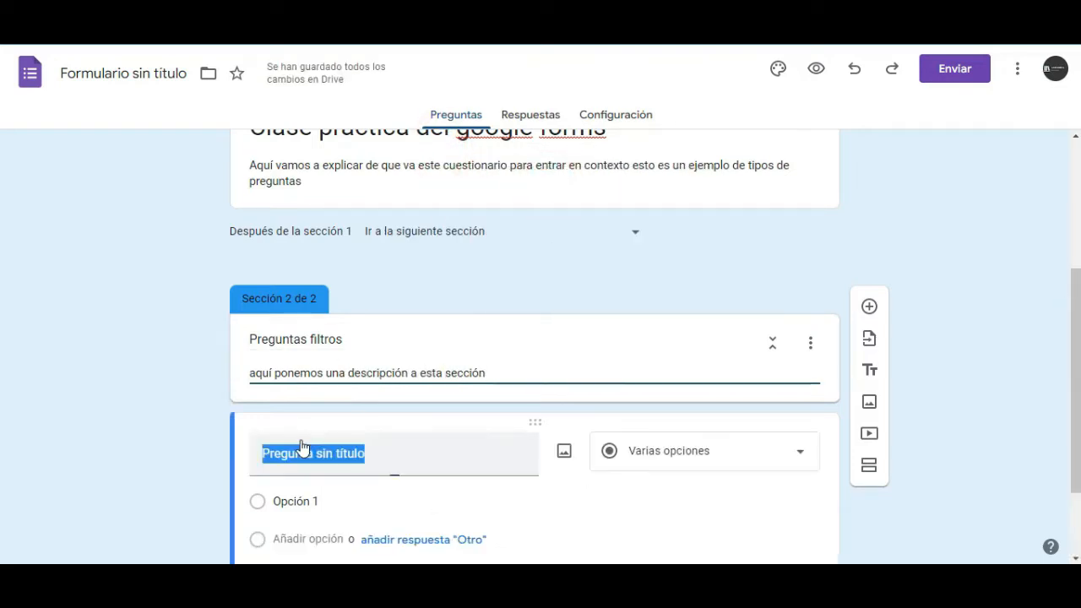
text(Nombre)
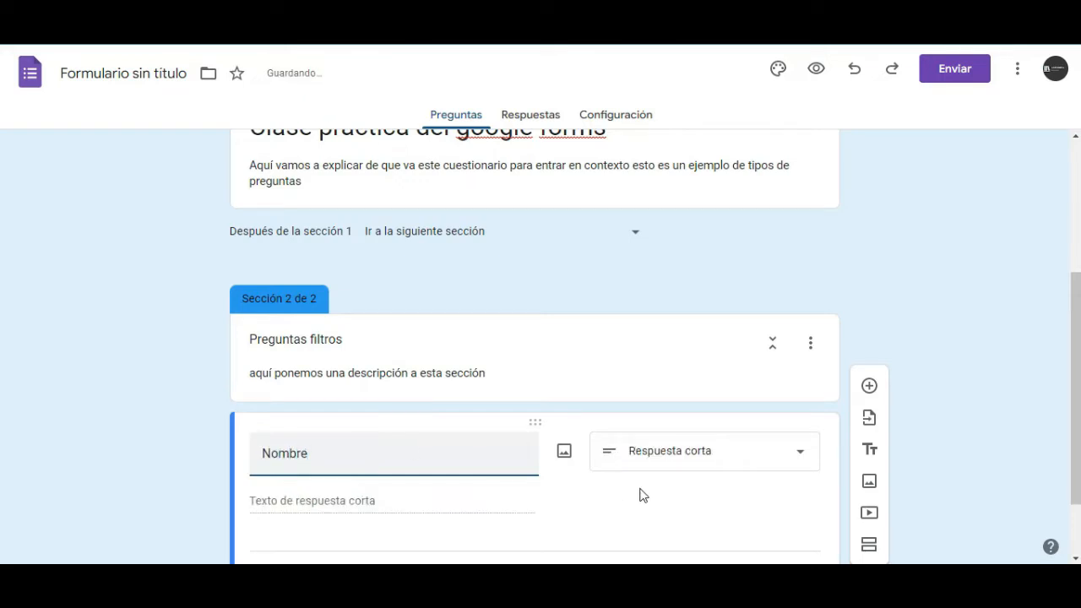
click(774, 458)
click(687, 96)
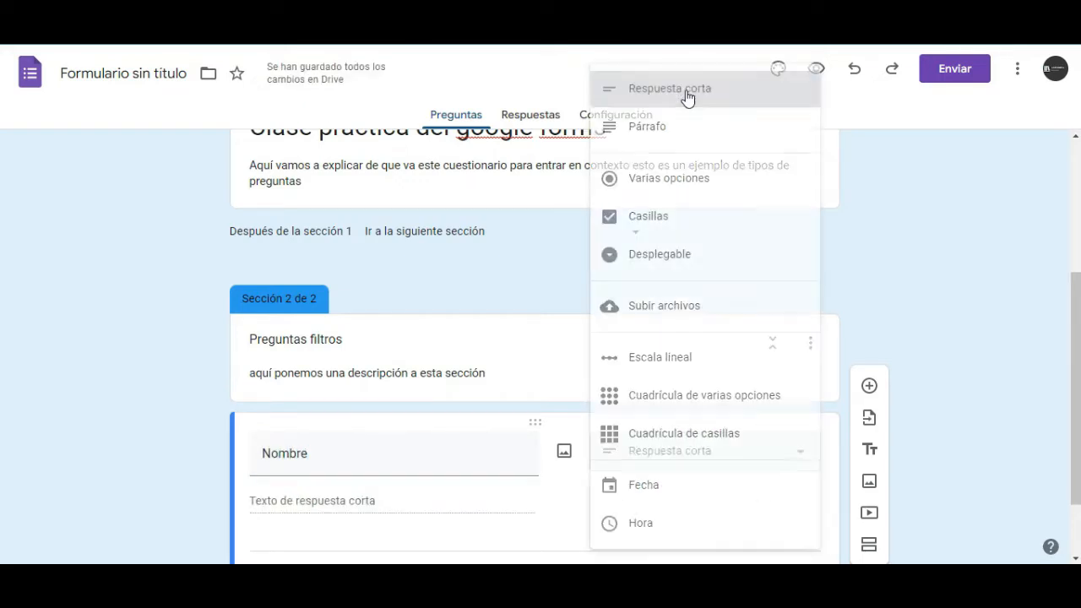
Step: Add a question "Sexo" below Nombre with the Varias opciones answer type
scroll(1078, 446, down, 2)
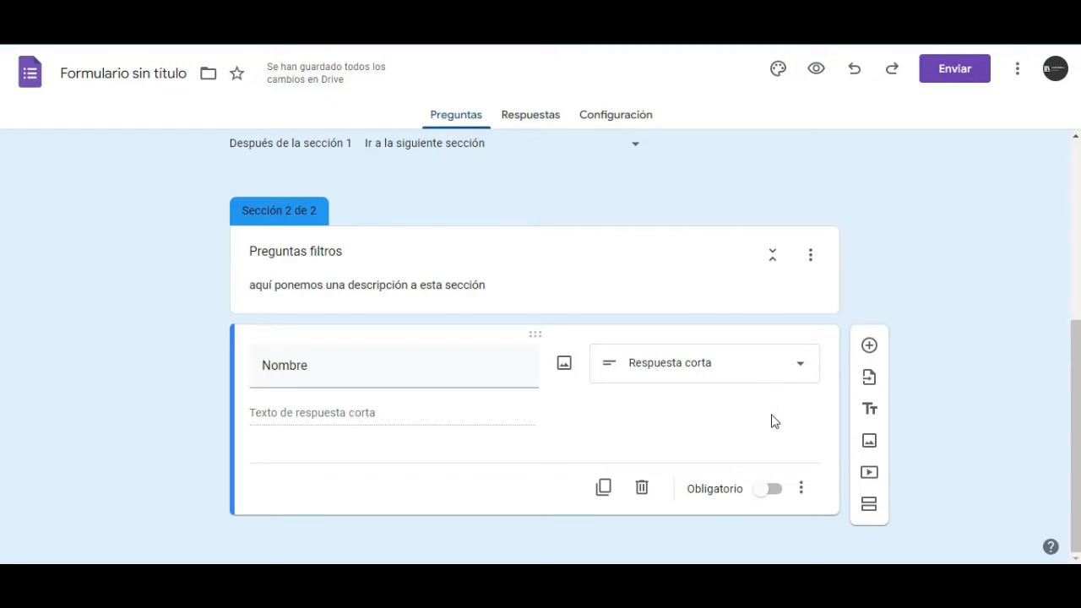
click(869, 345)
text(Sexo)
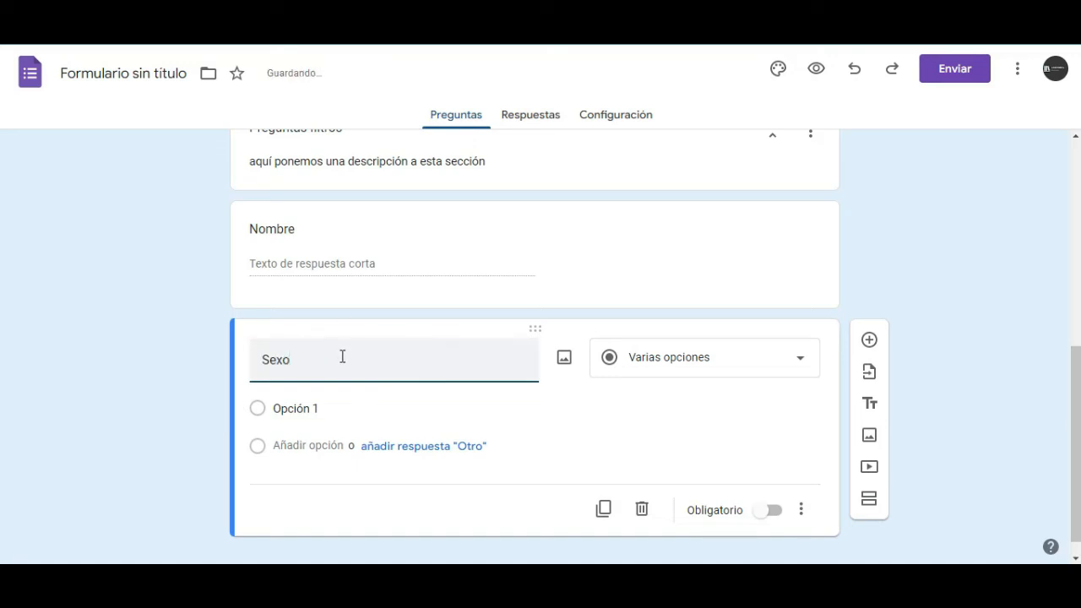
click(677, 364)
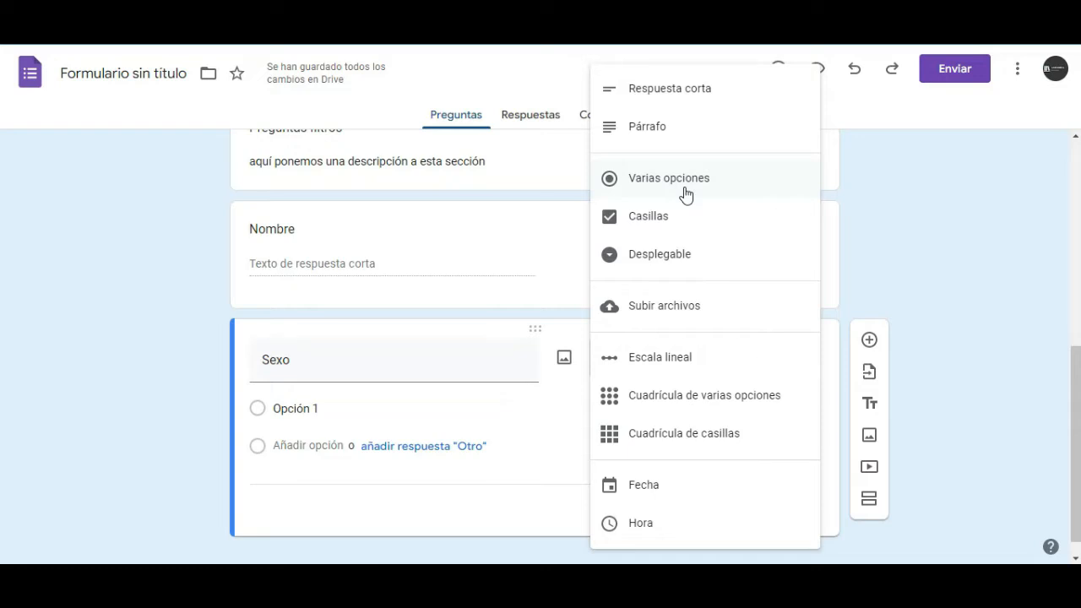
click(681, 195)
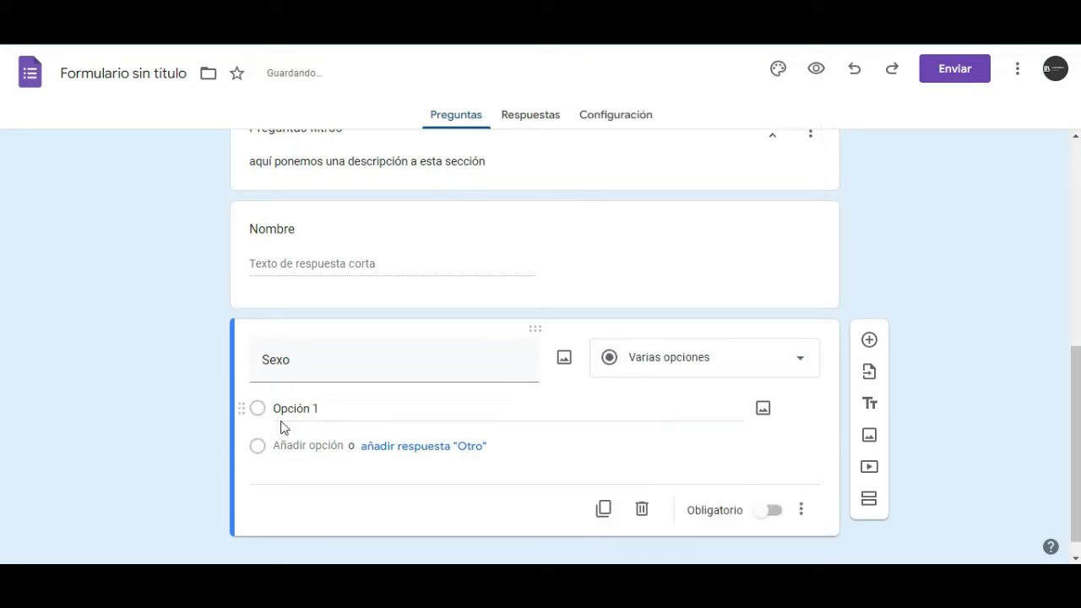
Step: Give the Sexo question the option "Masculino" plus all suggested options, and make it mandatory
click(370, 413)
text(Masculino)
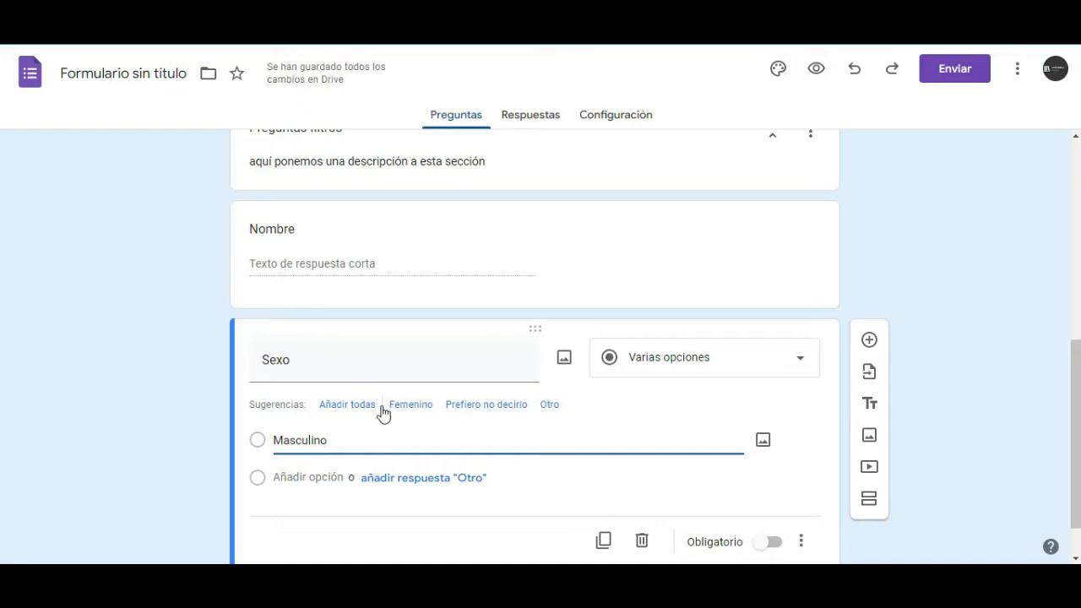
click(342, 409)
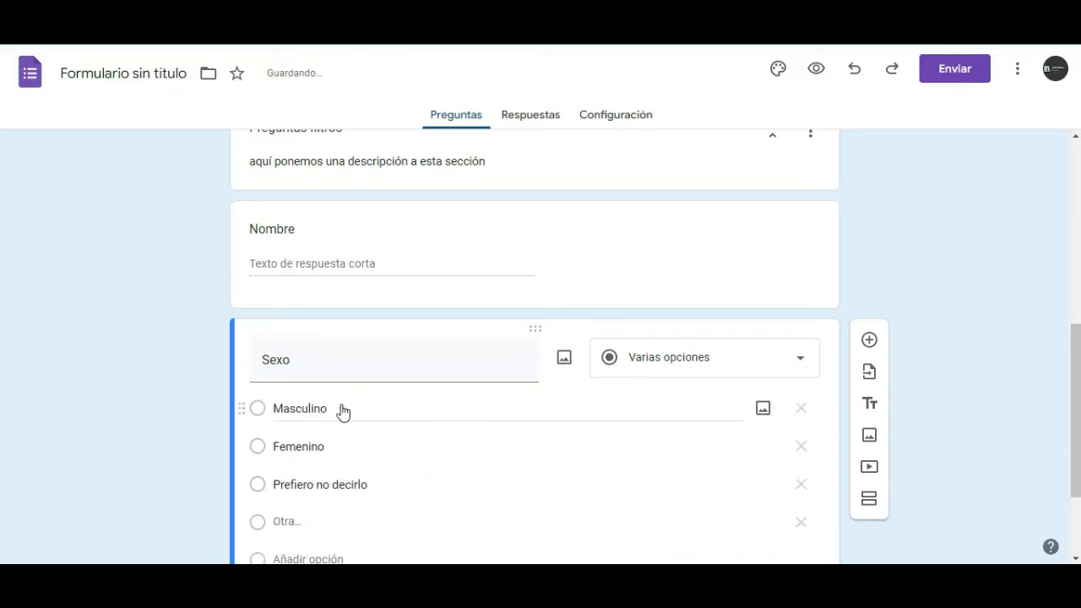
scroll(565, 448, down, 1)
scroll(639, 418, down, 1)
click(769, 490)
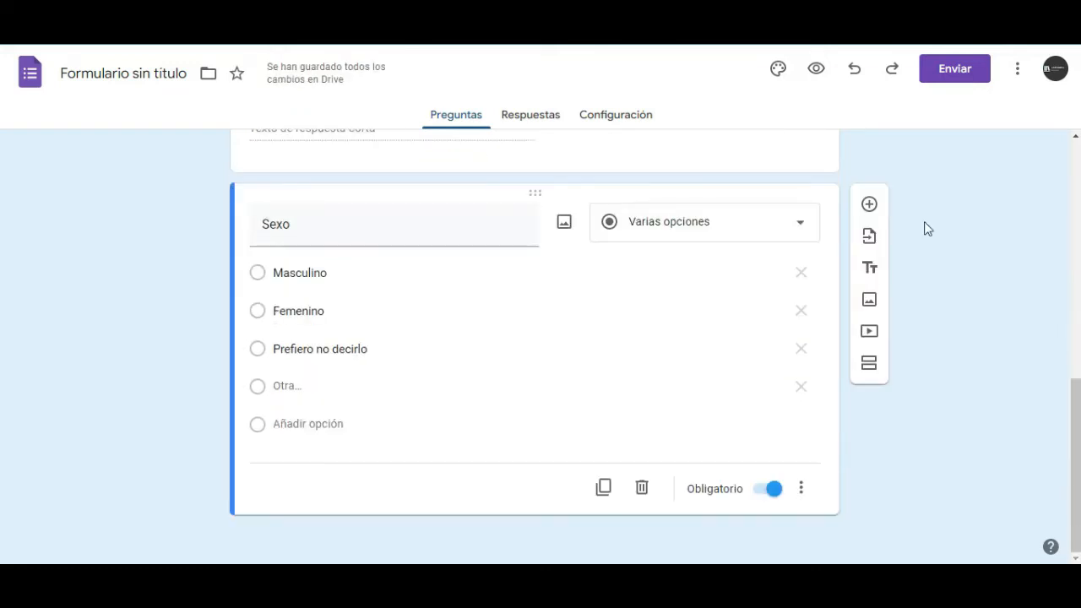
Step: Add a mandatory question "Edad" below Sexo with the Respuesta corta answer type
click(877, 211)
text(Ed)
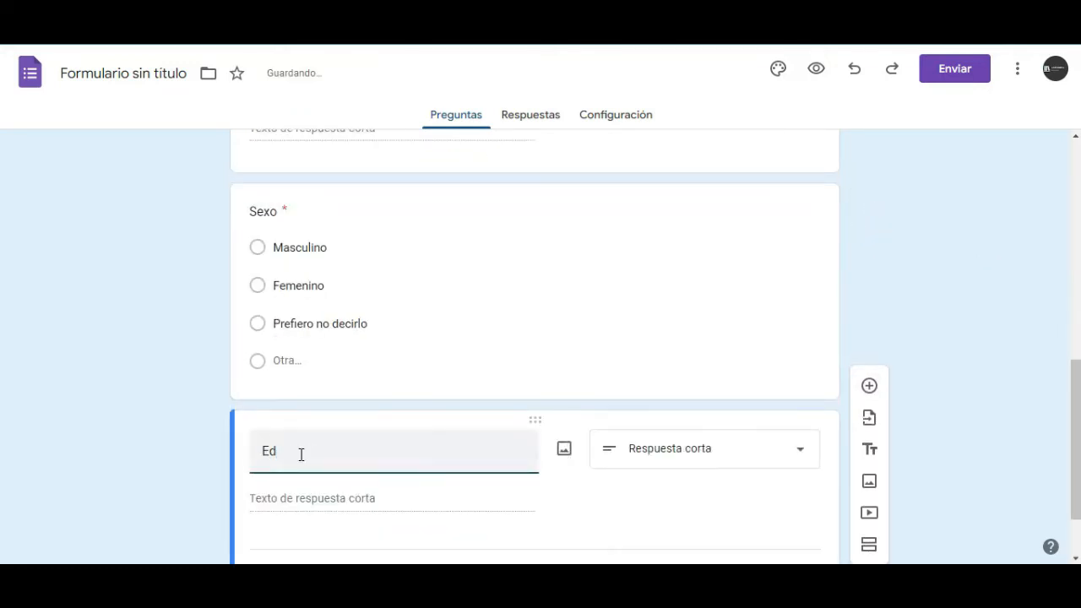
text(ad)
scroll(582, 475, down, 1)
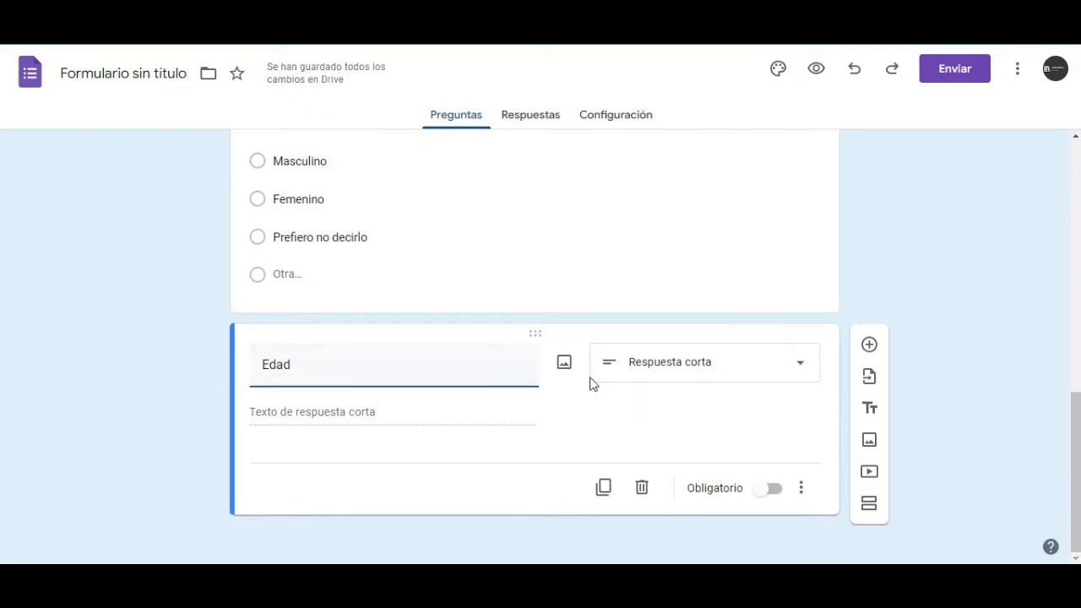
click(689, 366)
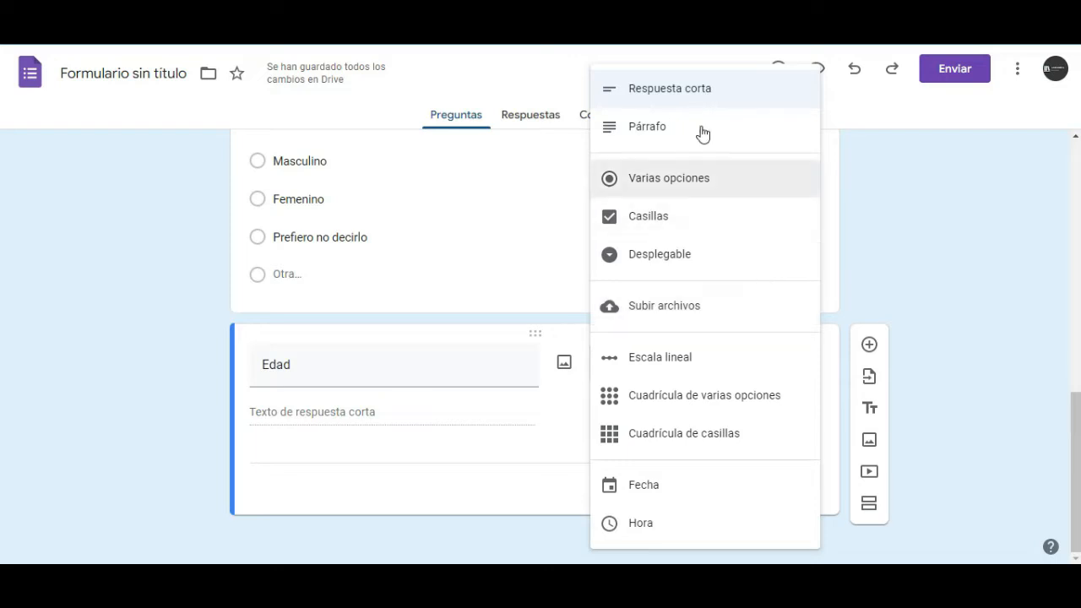
click(698, 92)
click(773, 489)
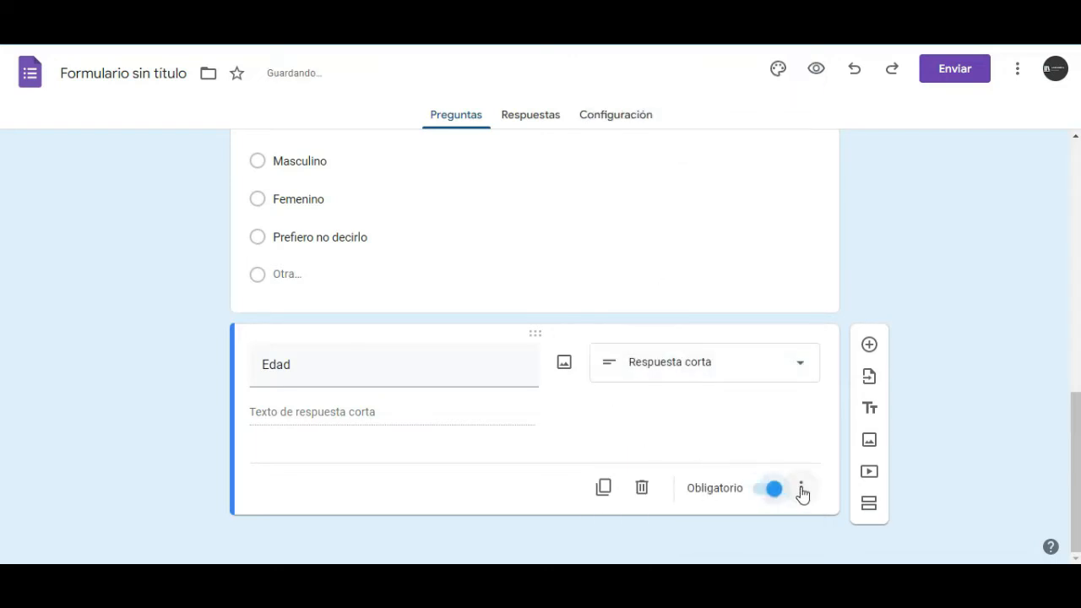
Step: Add response validation to the Edad question, requiring Número with the condition Es número
click(802, 489)
click(873, 532)
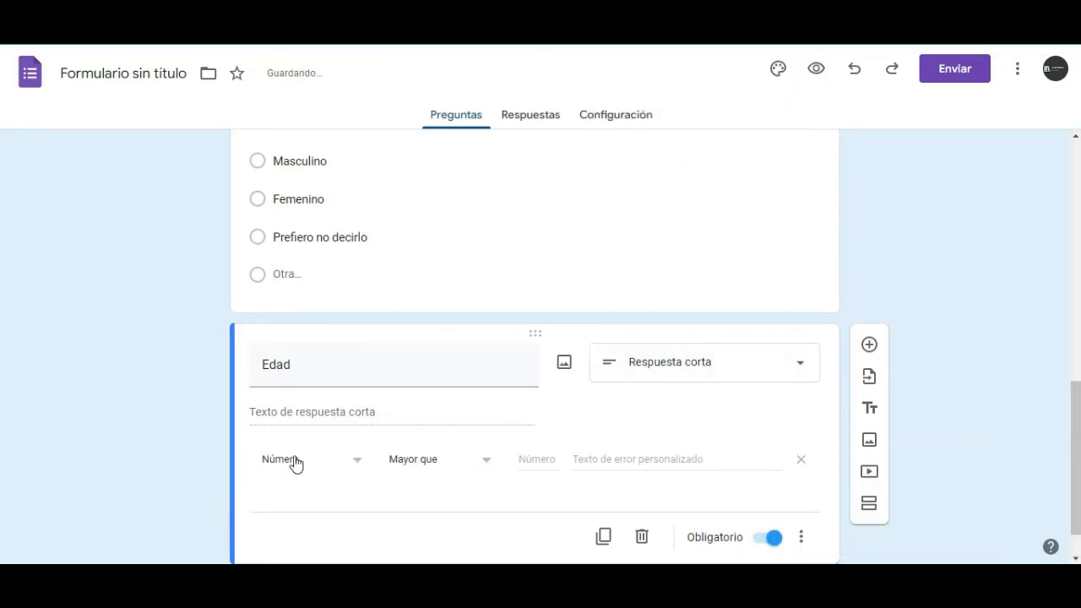
click(469, 464)
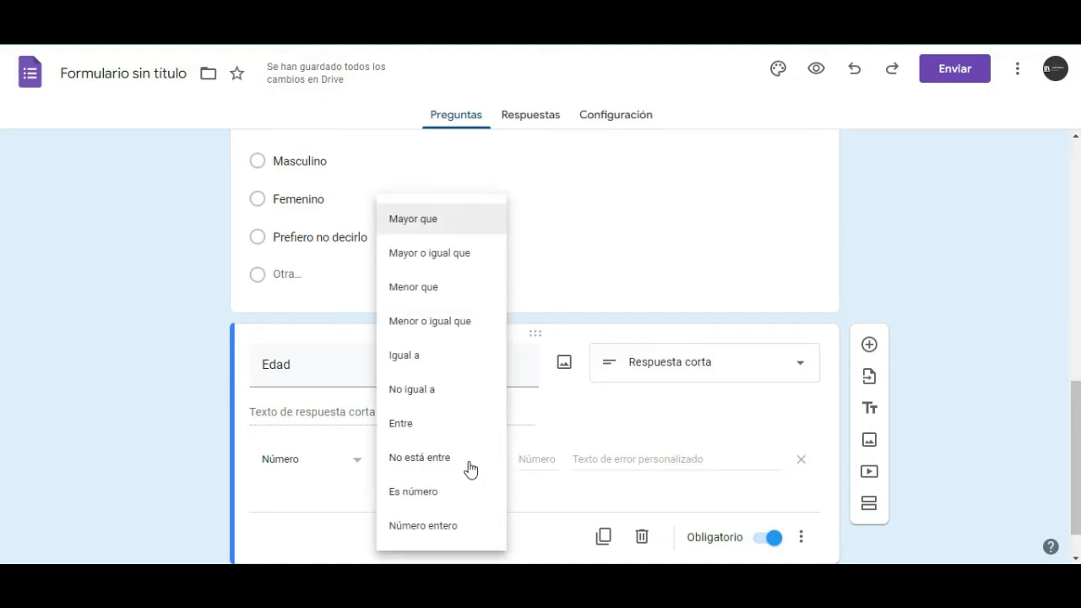
click(447, 492)
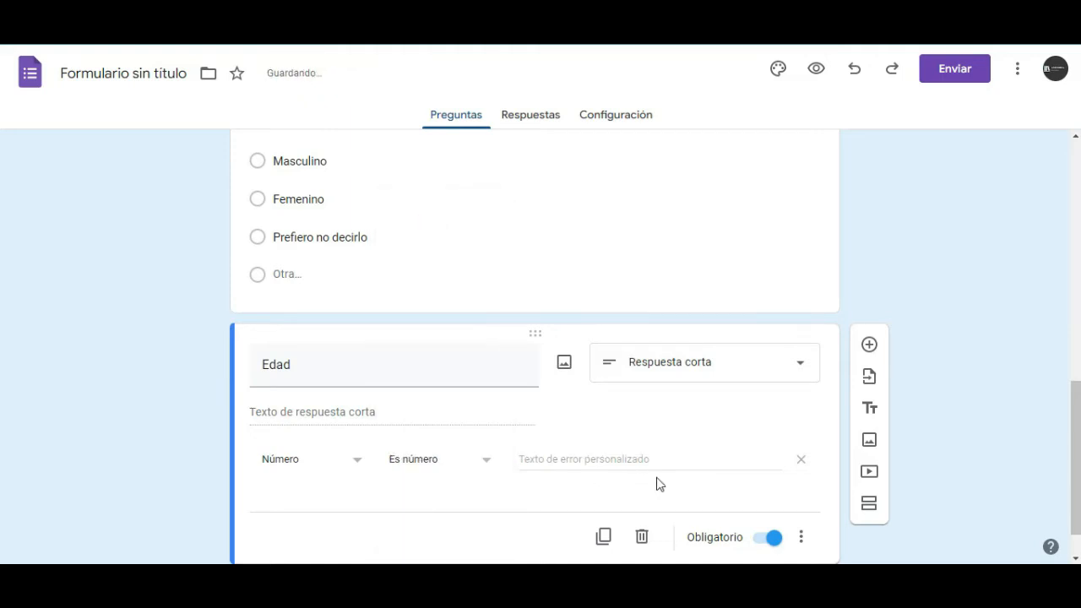
Step: Add a mandatory question "Fecha" below Edad with the Fecha answer type
scroll(634, 414, down, 1)
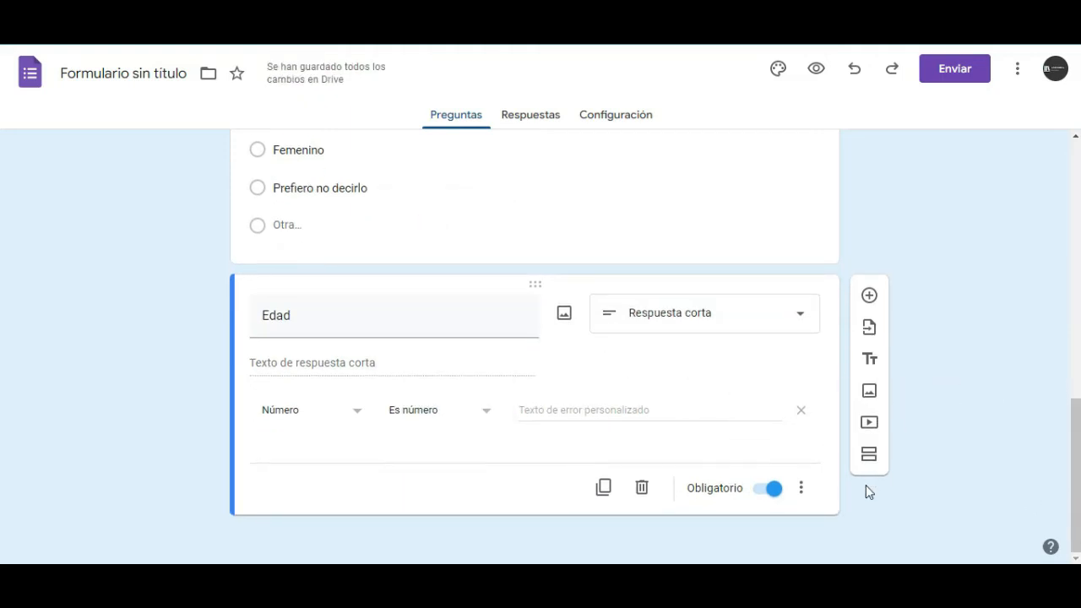
click(871, 300)
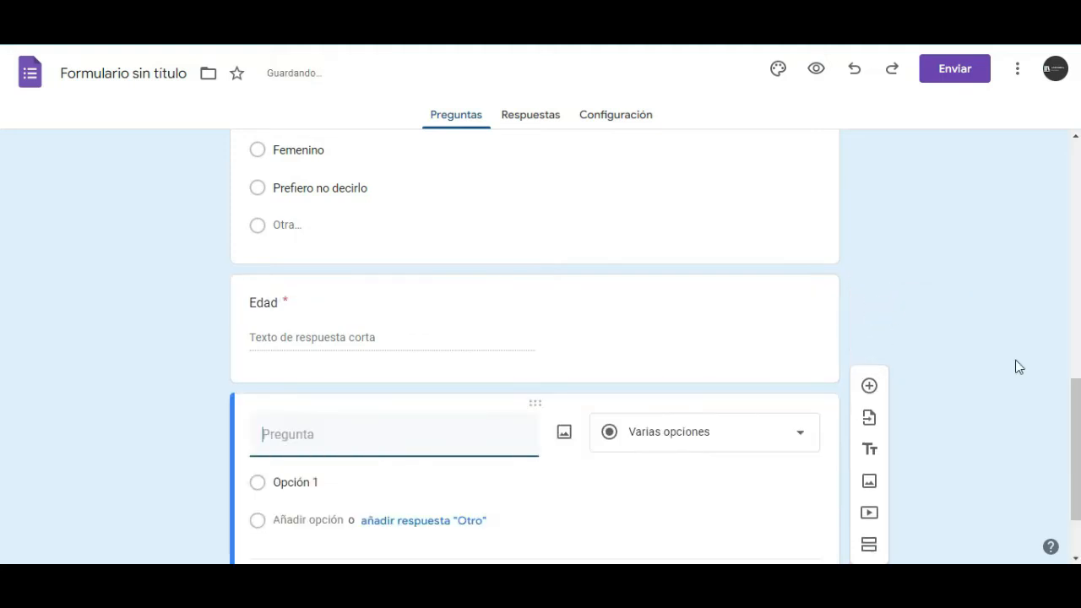
click(1077, 534)
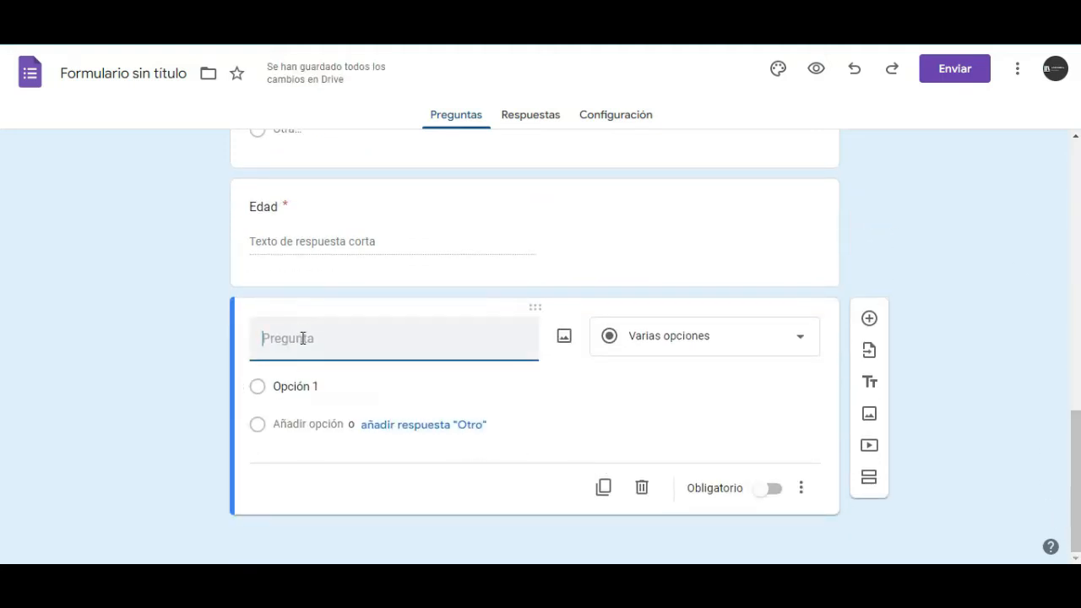
text(Fecha)
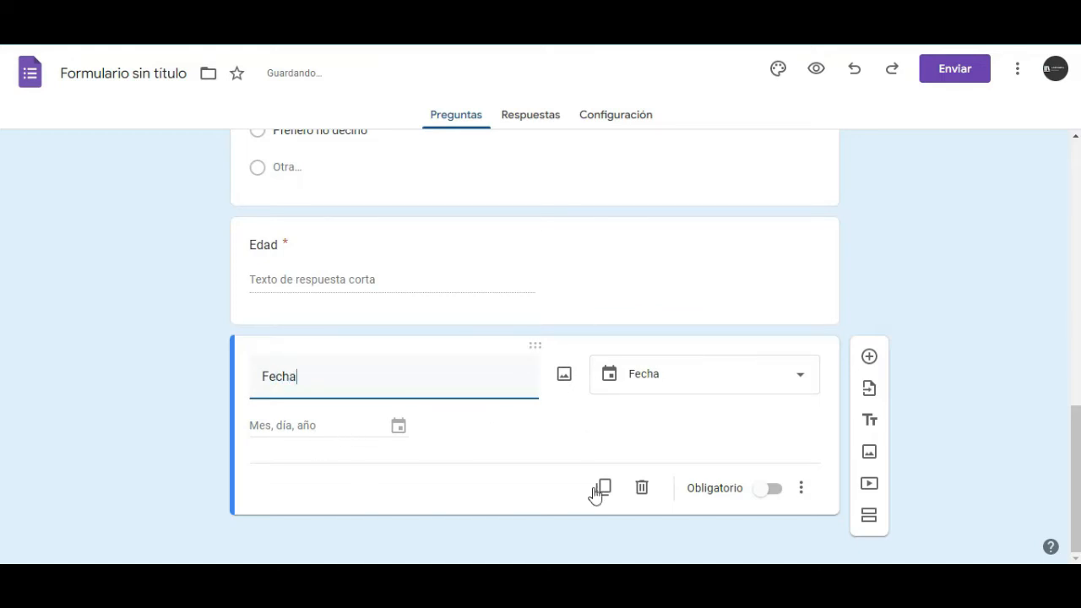
click(769, 490)
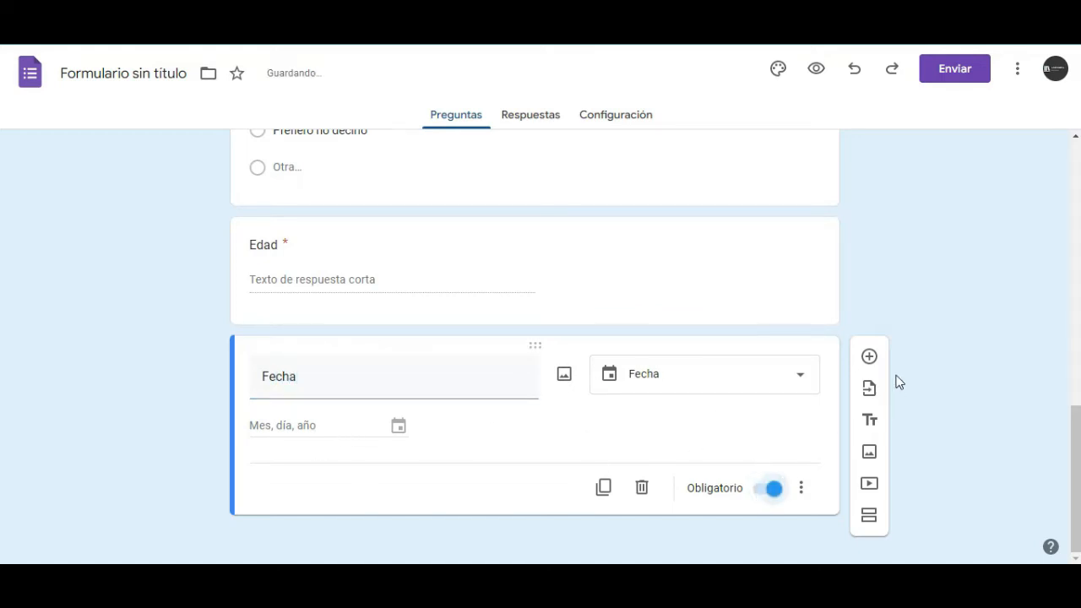
Step: Add a mandatory question "Hora" below Fecha with the Hora answer type
click(871, 357)
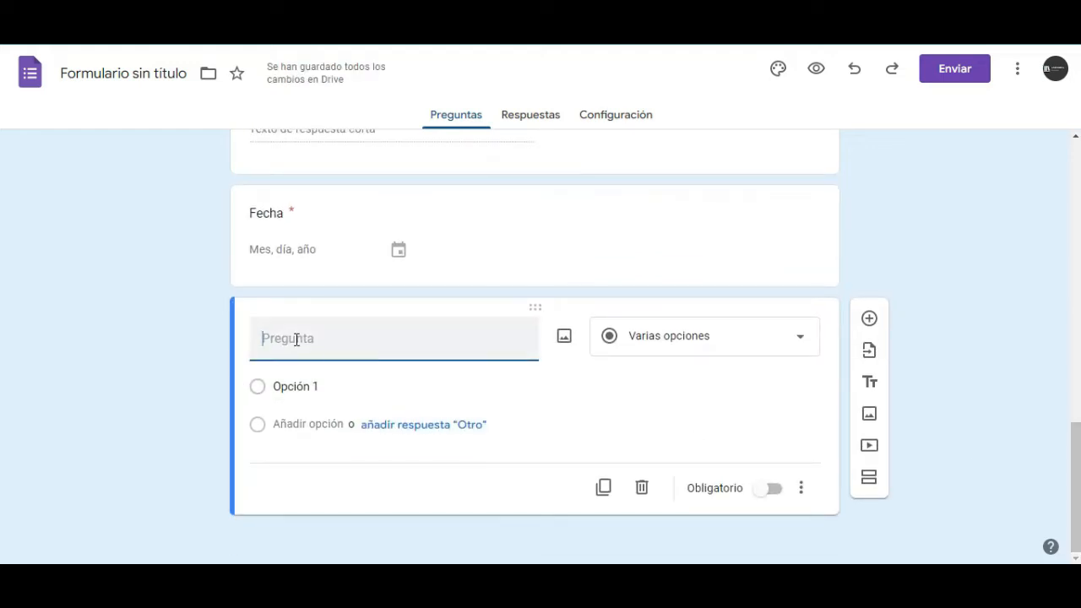
text(ho)
key(BackSpace)
key(BackSpace)
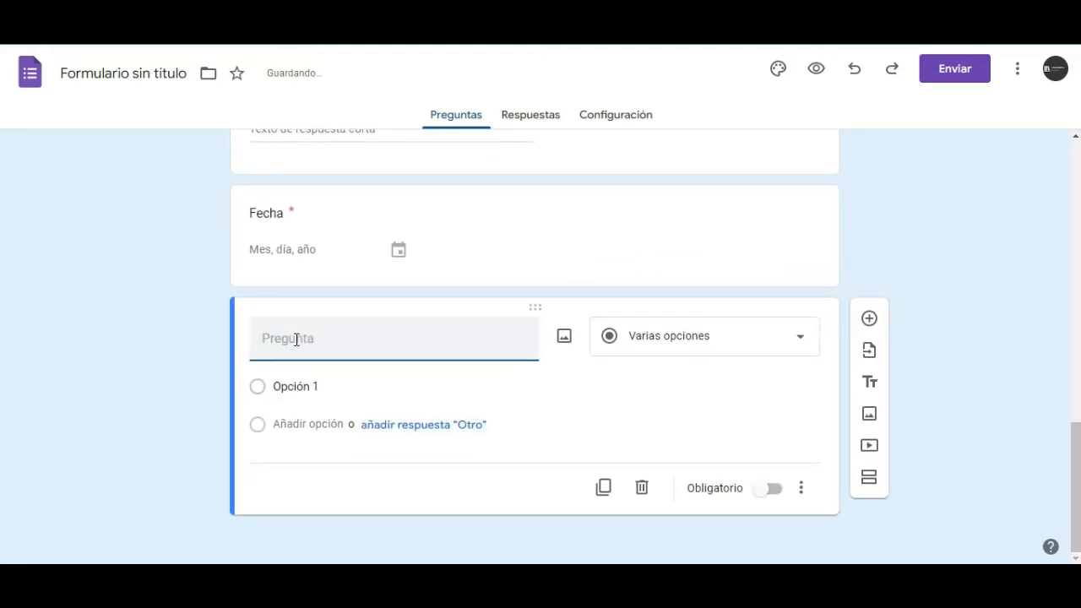
text(Hora)
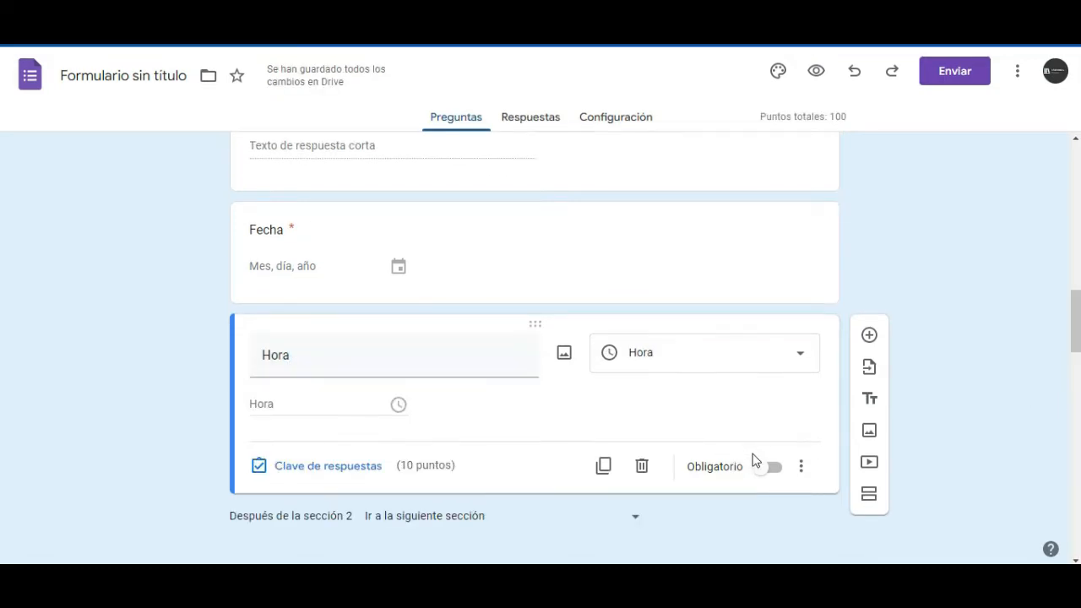
click(766, 472)
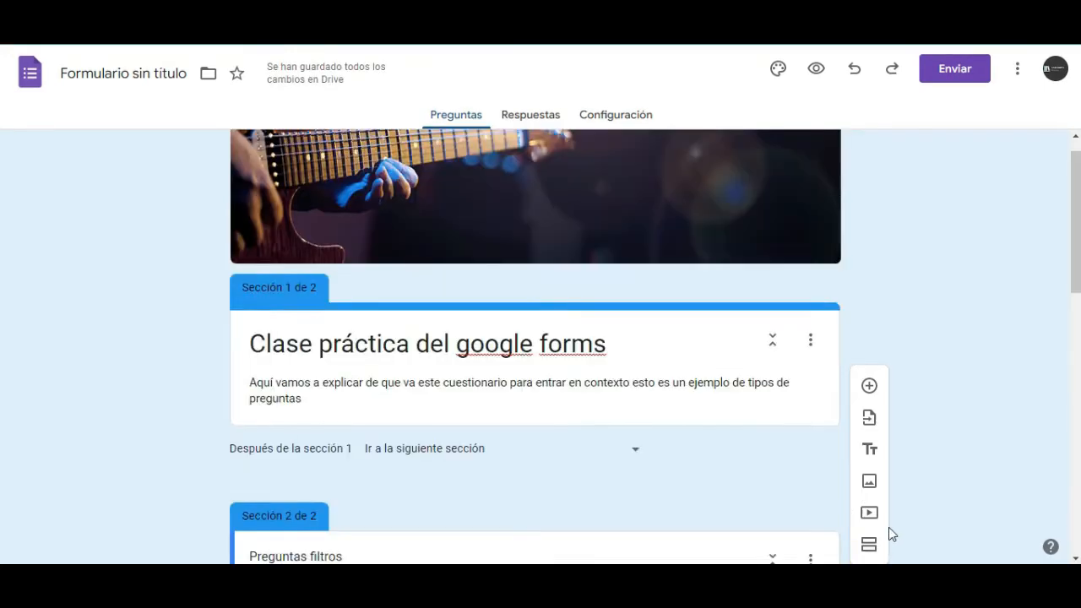
Step: Add a new section after the Preguntas filtros header and title it "Preguntas Abiertas"
scroll(890, 529, down, 1)
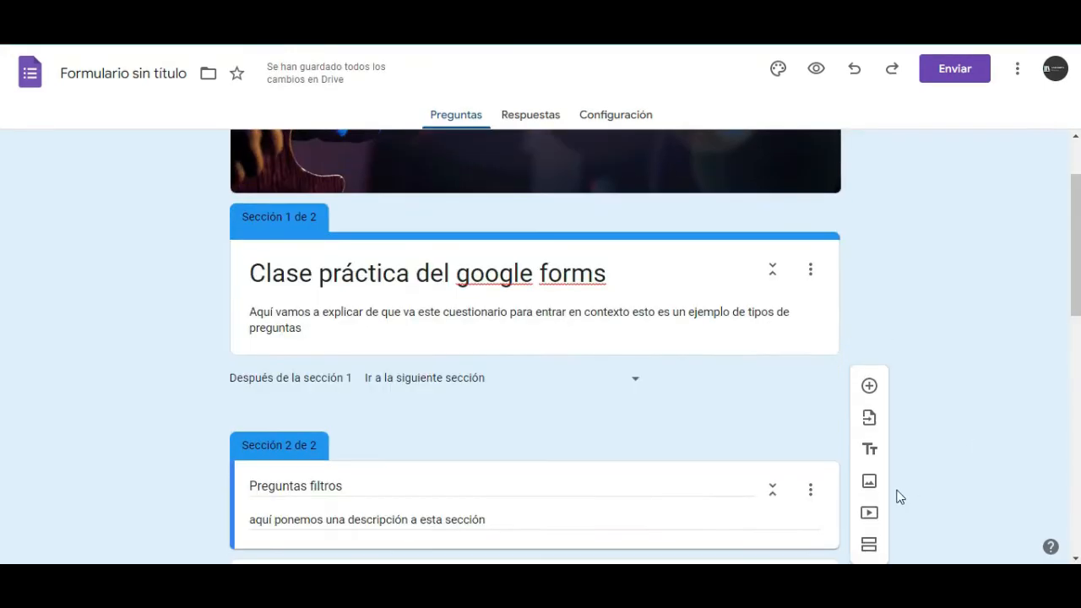
click(868, 549)
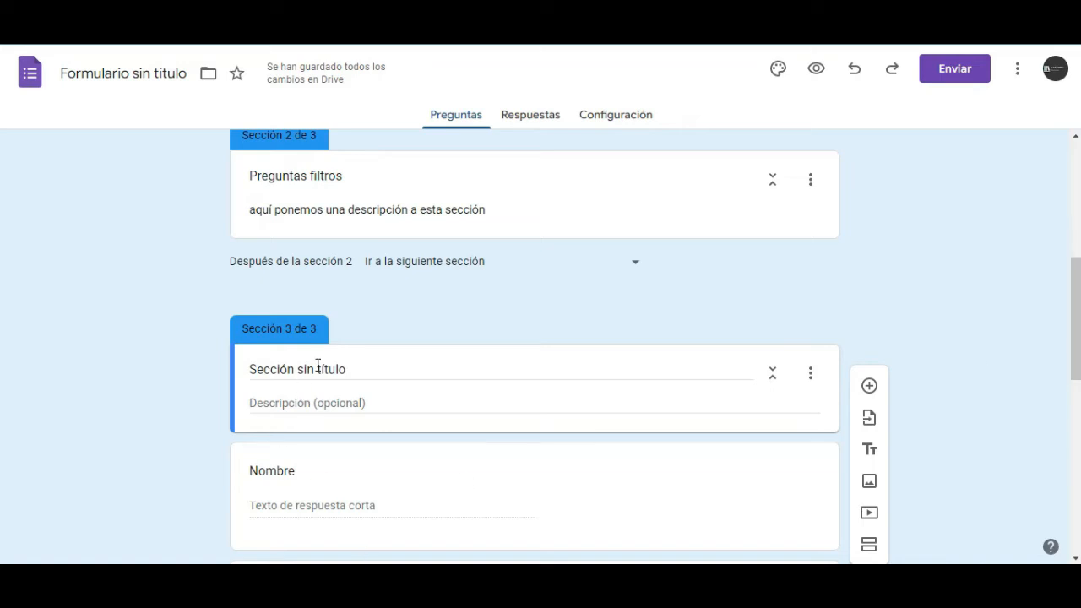
click(318, 370)
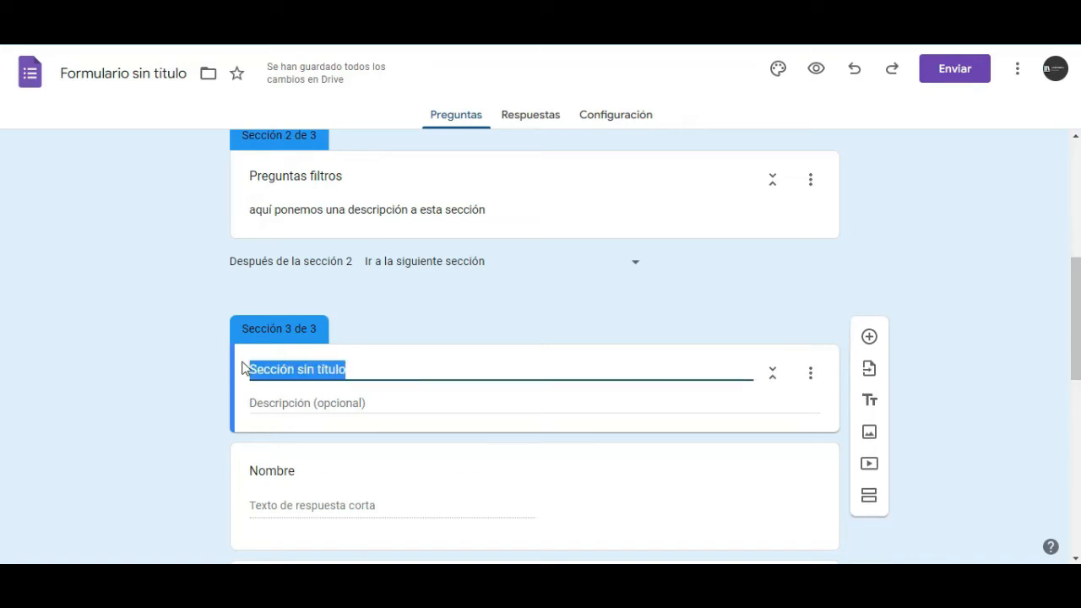
text(Preguntas Abiertas)
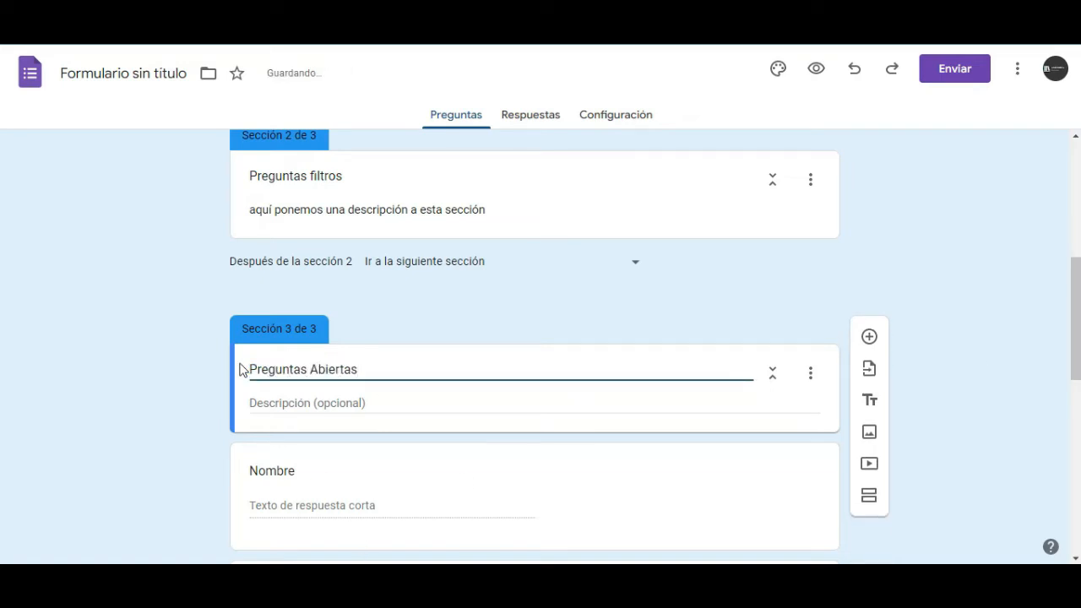
Step: Give the Preguntas Abiertas section the description "Descripción de preguntas abiertas", correcting the spelling of its first word
click(300, 407)
text(Descri)
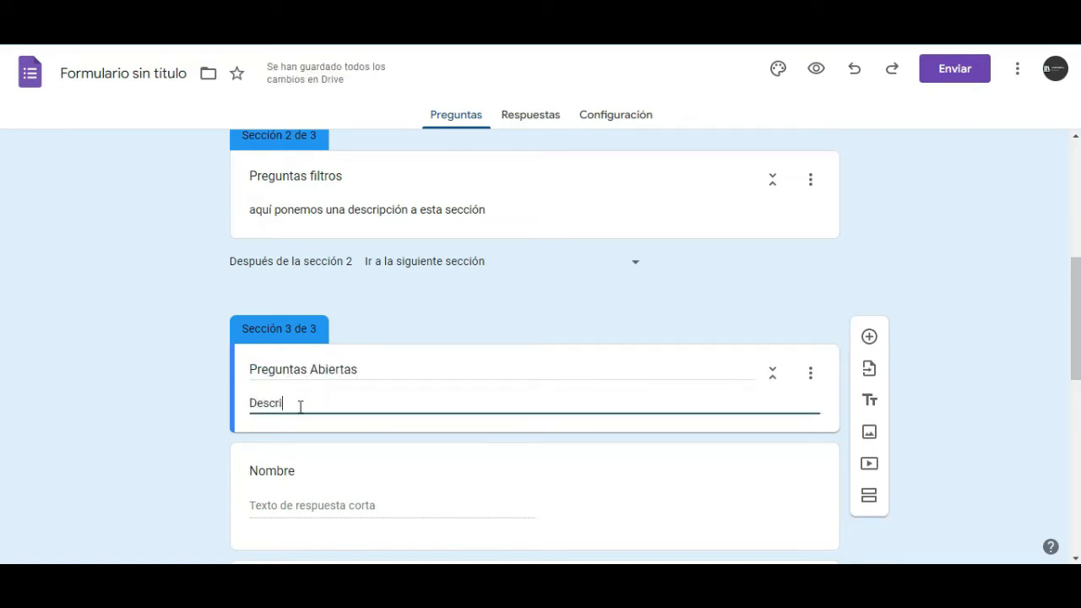
text(pcion de preguntas abiertas)
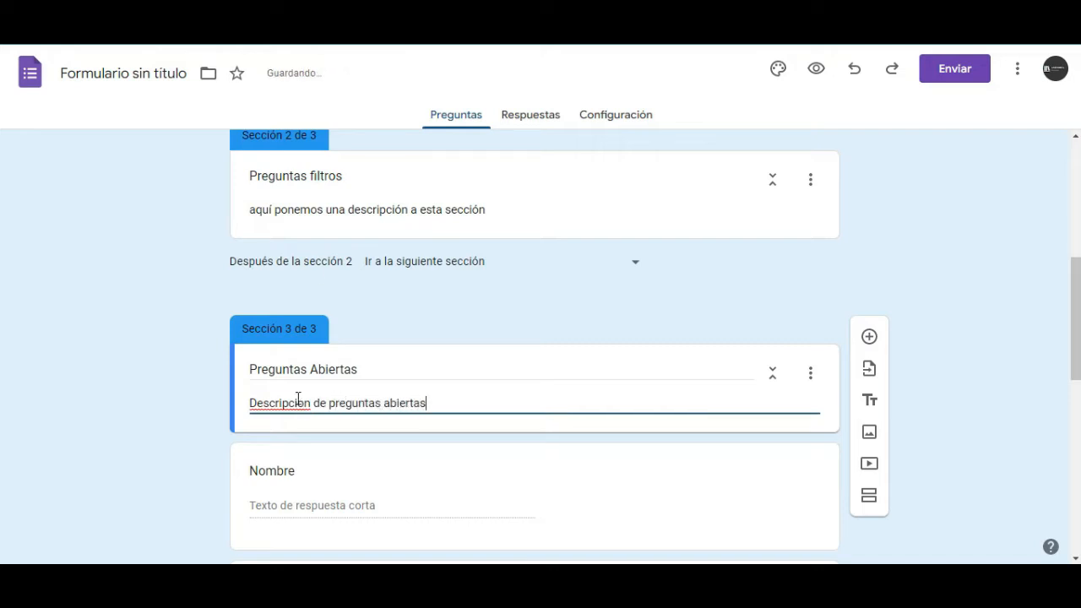
right_click(301, 405)
click(362, 210)
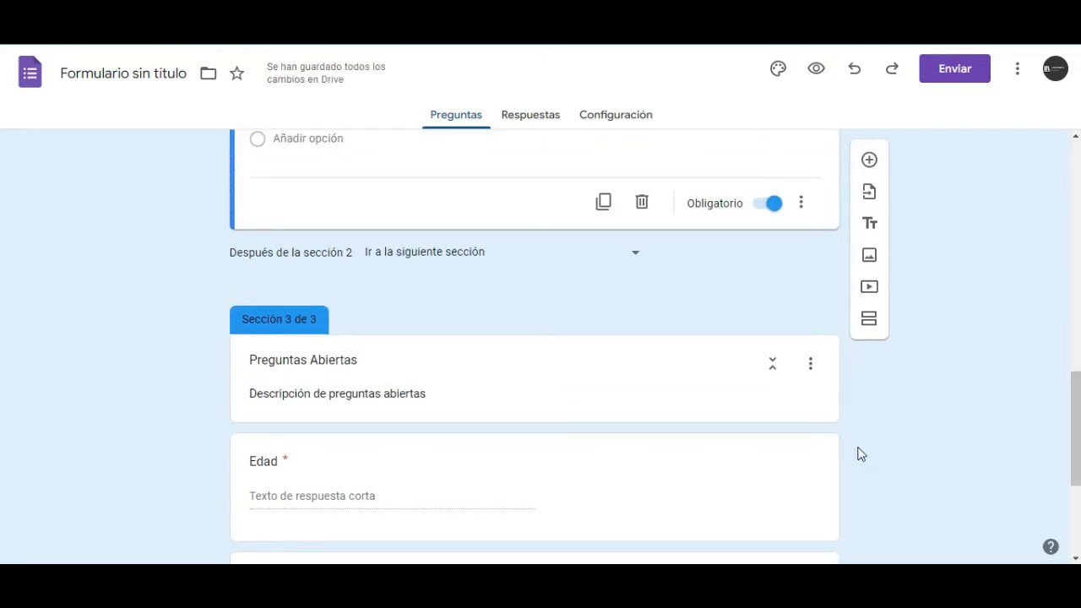
Step: Move the filter questions, including Edad, Fecha and Hora, out of Preguntas Abiertas into section 2 in their original order
drag(537, 438, 537, 364)
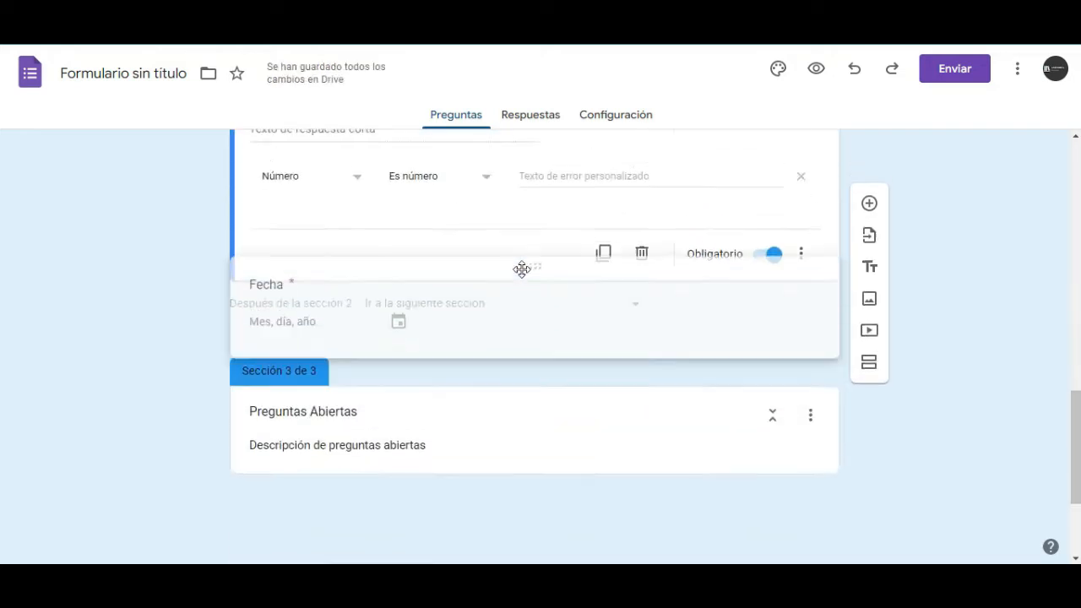
drag(521, 268, 505, 377)
scroll(541, 441, down, 3)
drag(542, 440, 532, 410)
Step: Add a mandatory question "Describa sus intereses" to the Preguntas Abiertas section with the Párrafo answer type
click(794, 473)
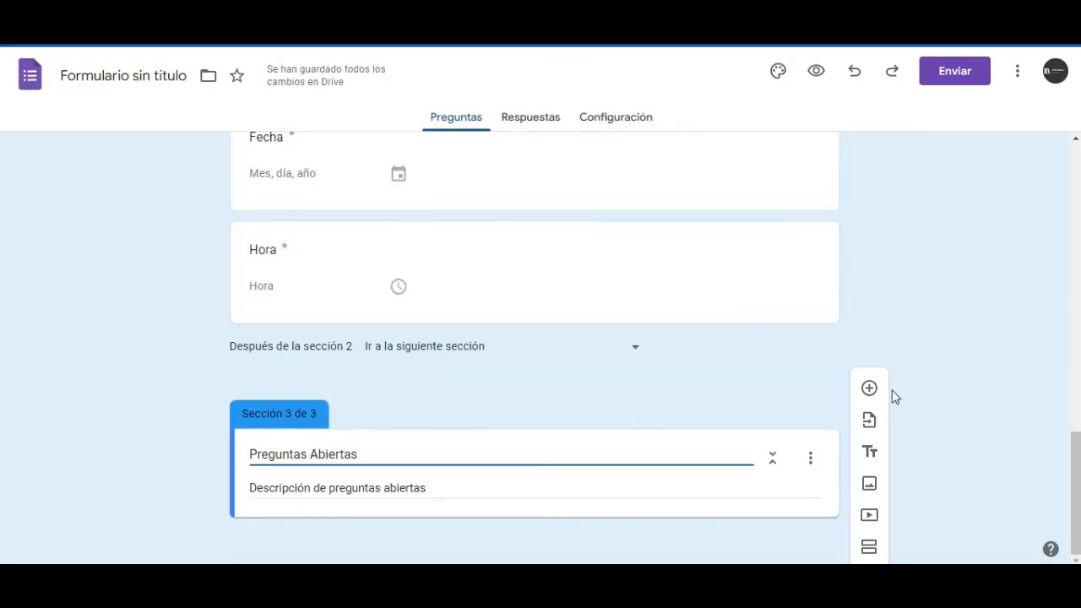
click(869, 389)
text(Des)
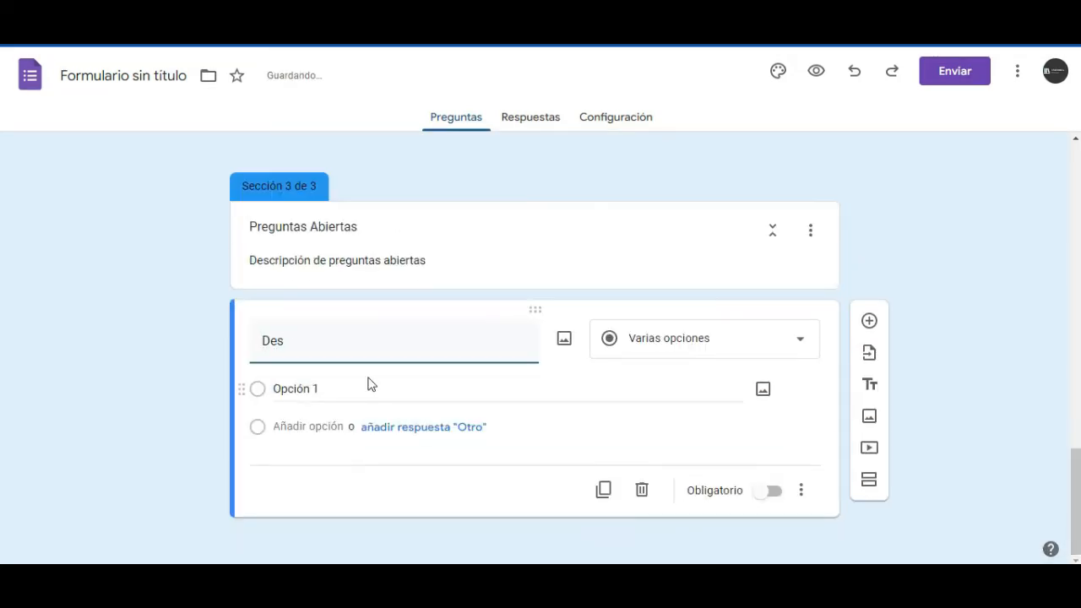
text(criba sus intereses)
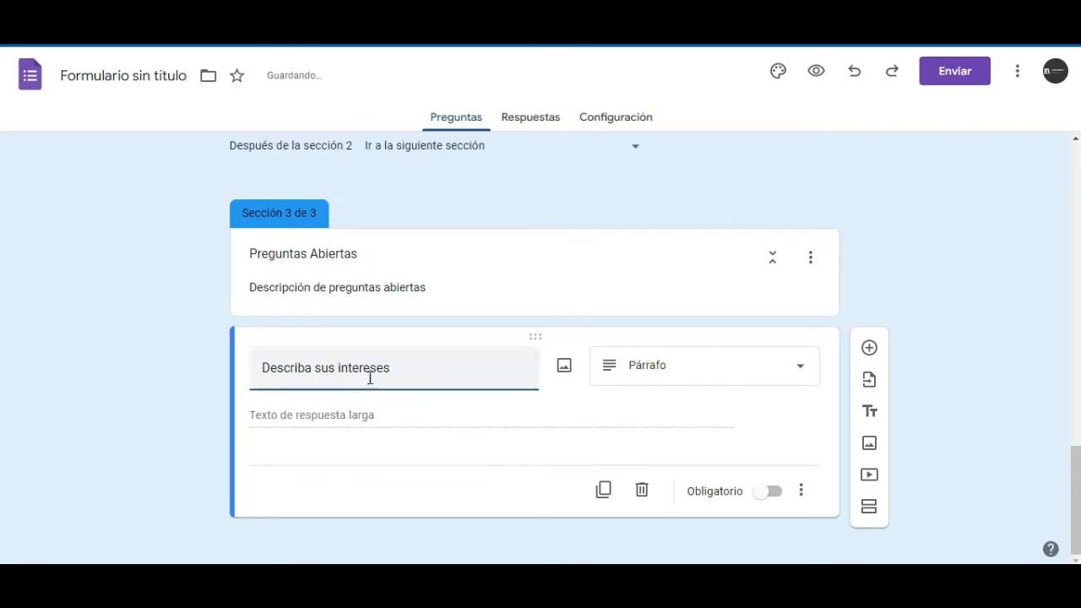
click(668, 376)
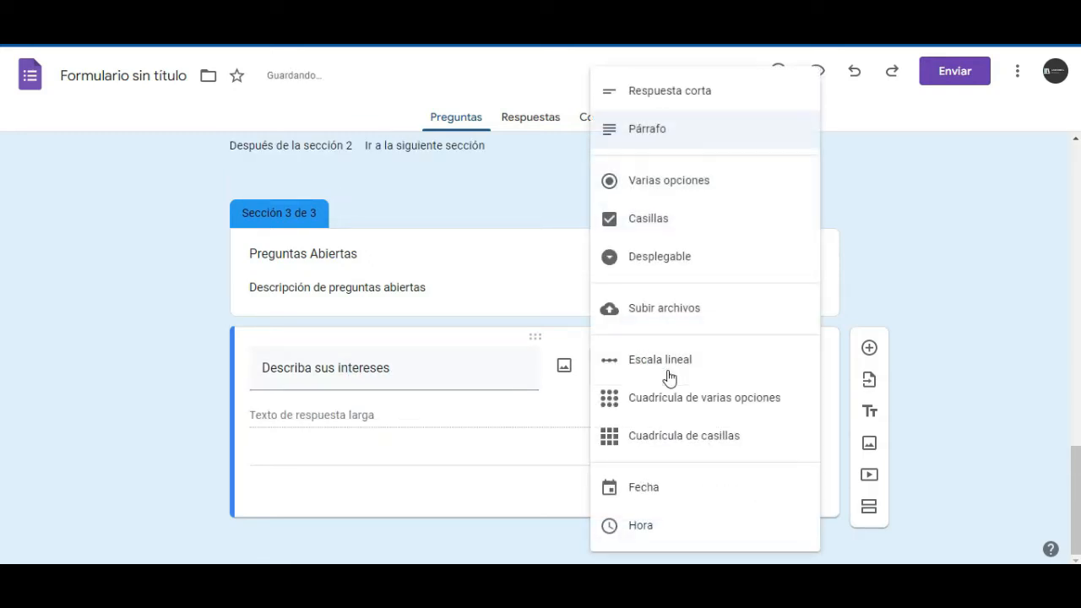
click(630, 132)
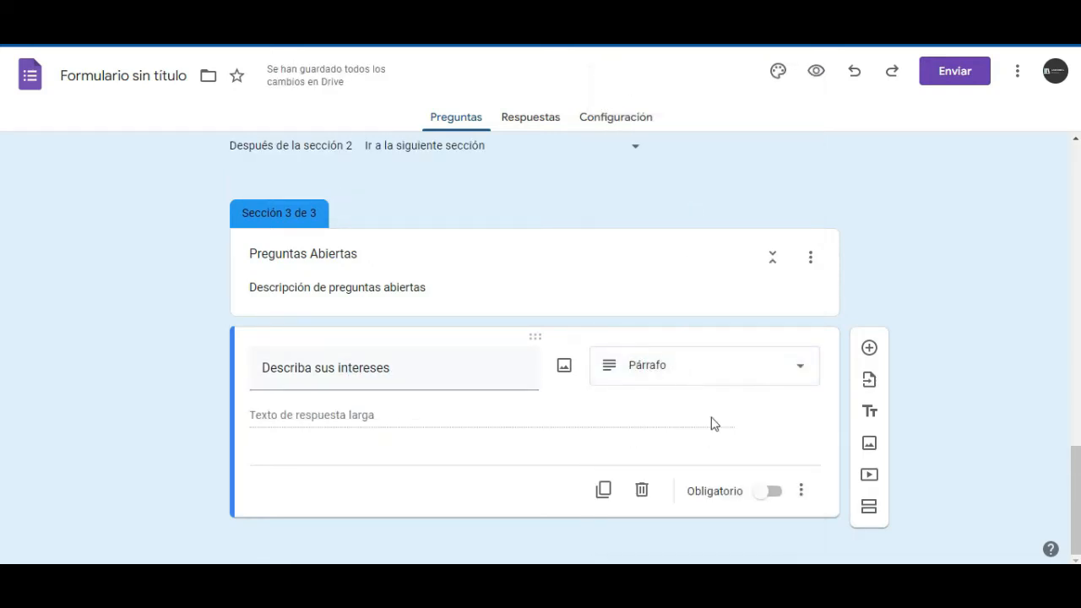
click(773, 492)
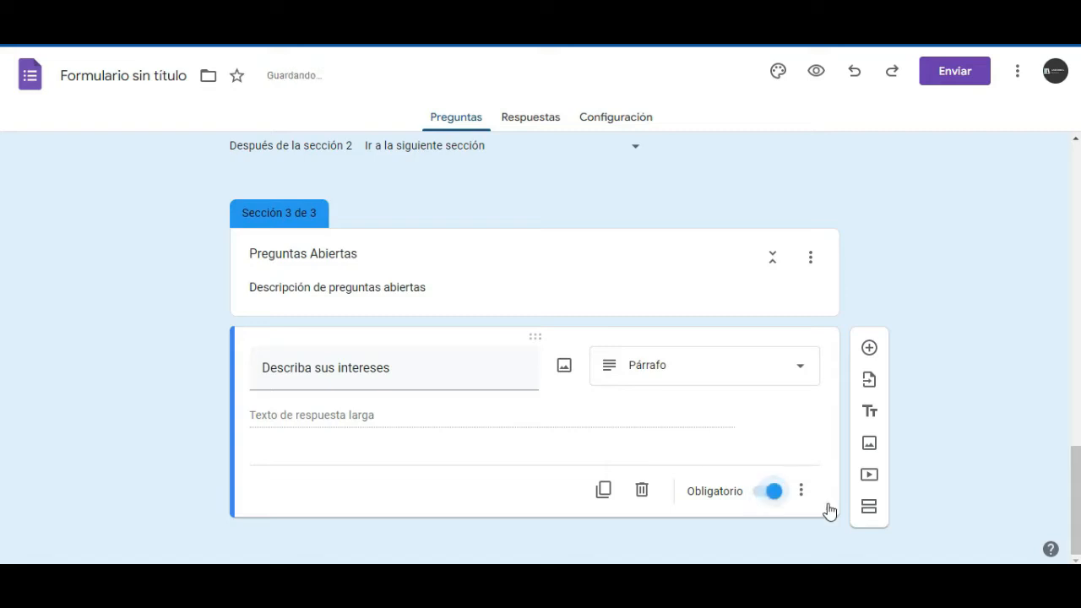
Step: Add a fourth section after the open question and title it "Preguntas Cerradas"
click(874, 511)
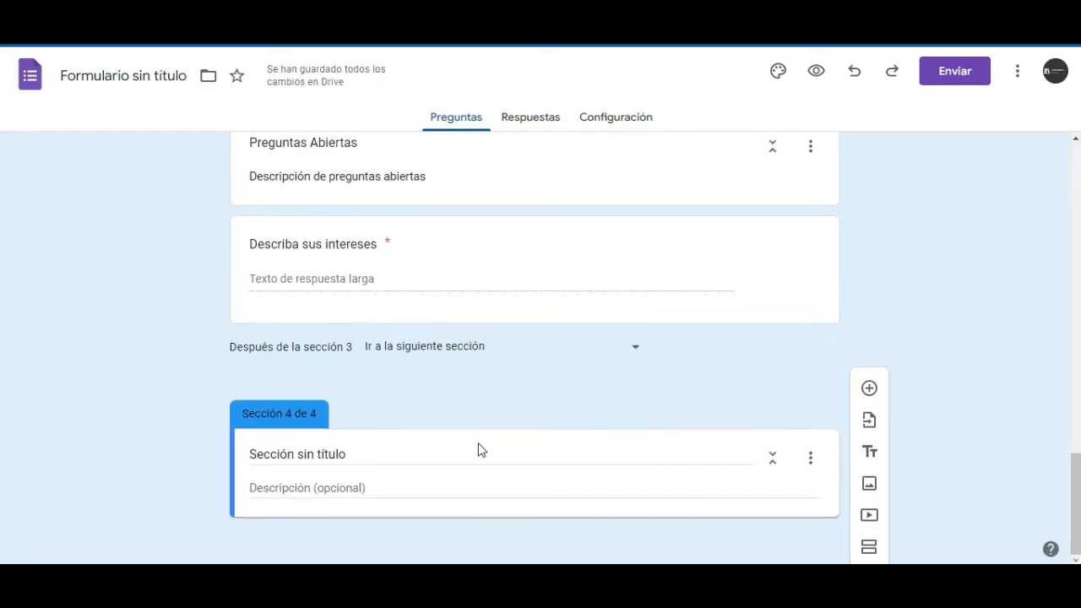
drag(478, 450, 242, 454)
text(Preguntas )
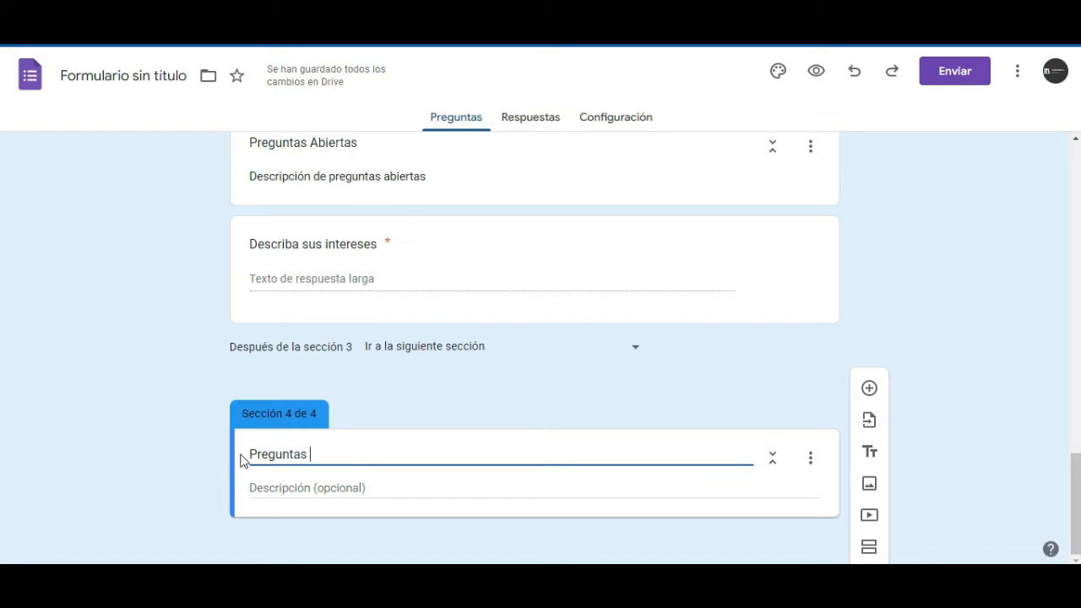
text(Cerradas)
Step: Add a question "Colores preferidos" to the Preguntas Cerradas section with the Casillas answer type
click(869, 388)
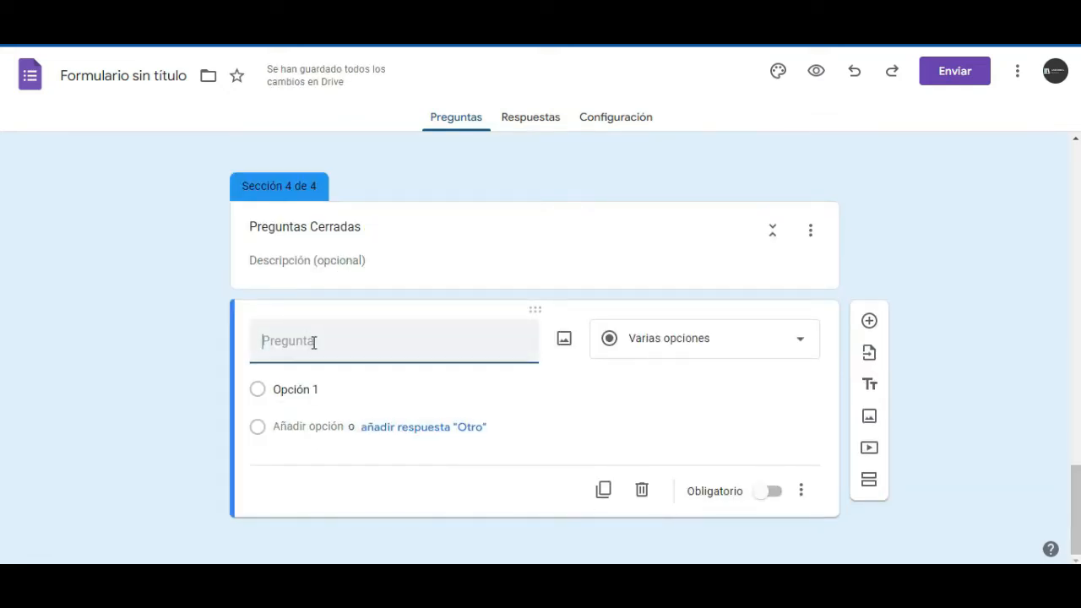
text(Colores preferidos)
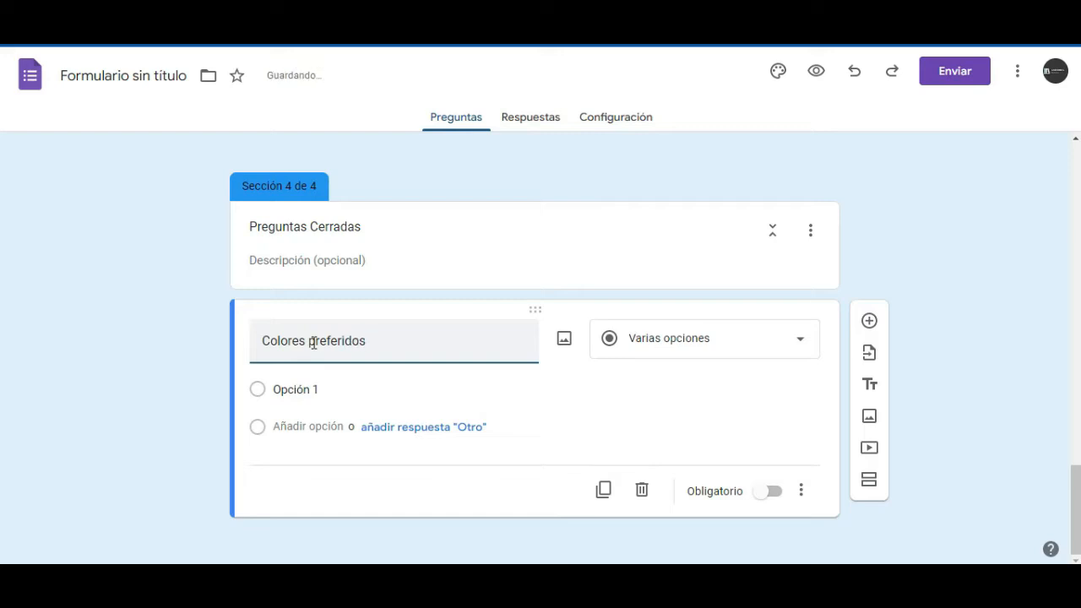
click(613, 346)
click(656, 220)
Step: Give the Colores preferidos question the options Rojo, Verde, Azul, Negro and Blanco
click(314, 389)
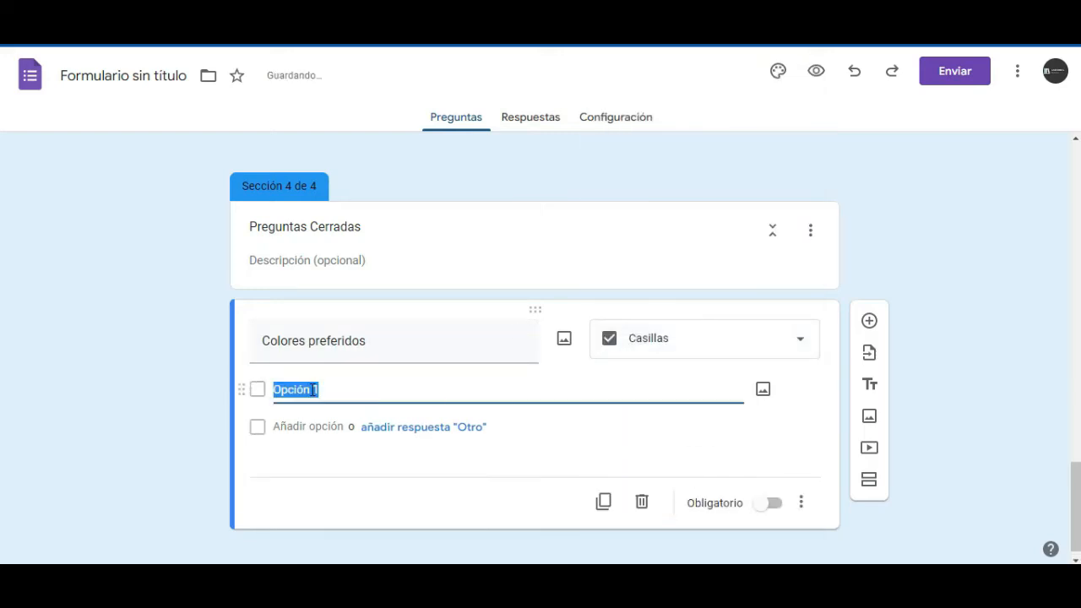
text(Rojo)
key(Return)
text(Verde)
click(297, 464)
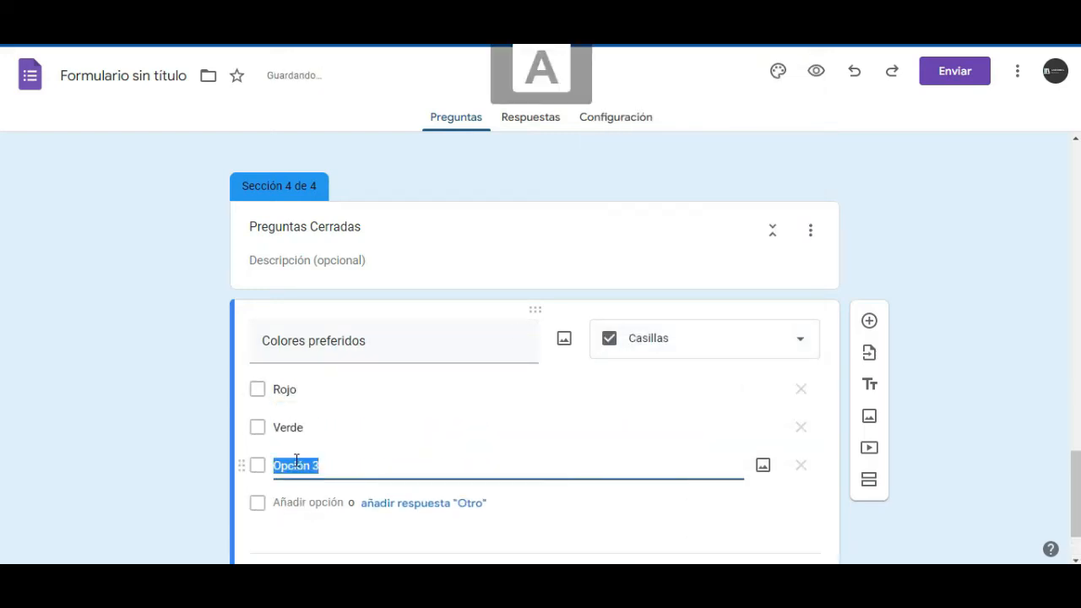
text(Azul)
click(287, 501)
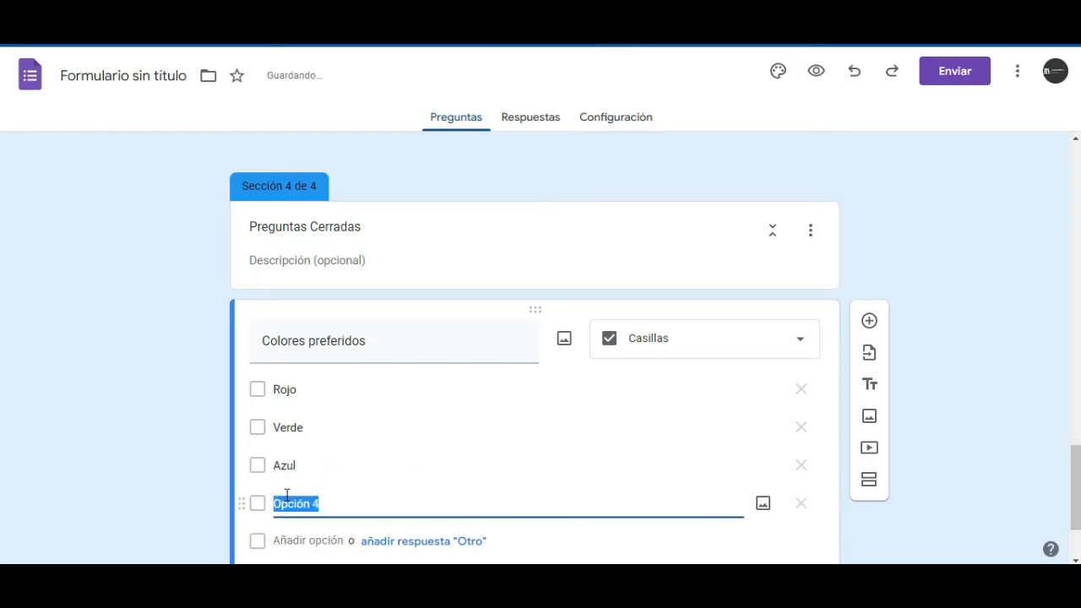
text(Negro)
scroll(577, 507, down, 1)
key(Return)
text(B)
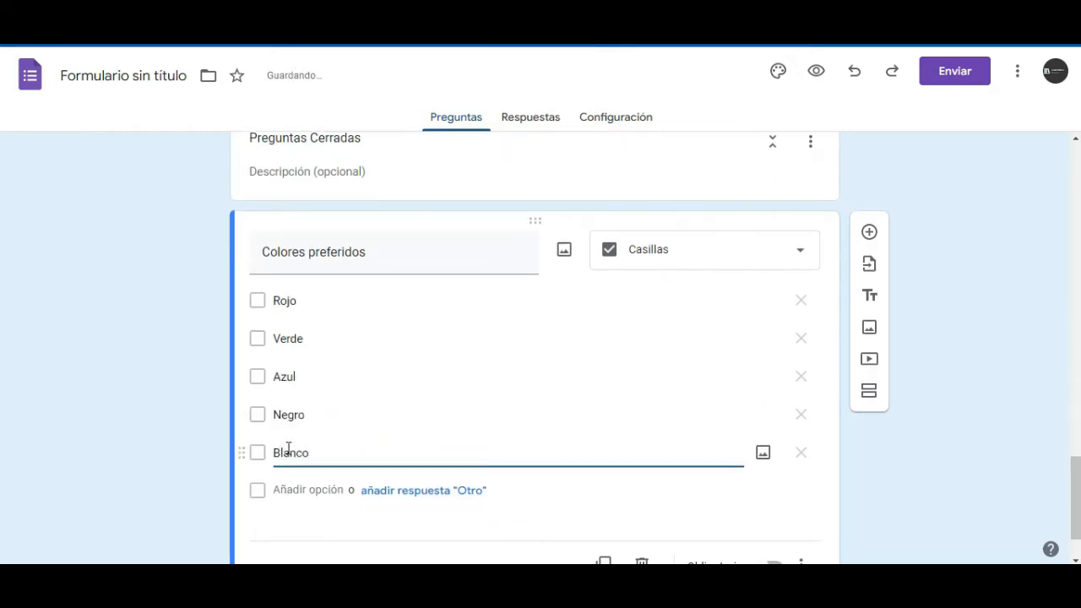
text(lanco)
Step: Add a question "Pregunta de Escala" below Colores preferidos with the Escala lineal answer type
click(870, 232)
text(Pre)
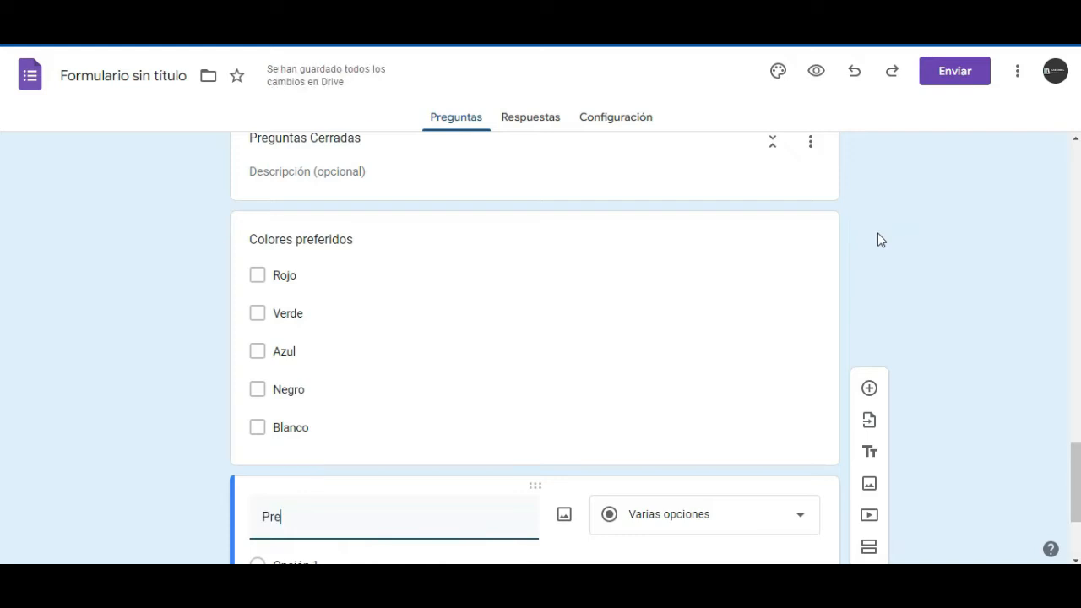
text(gunta de Escala)
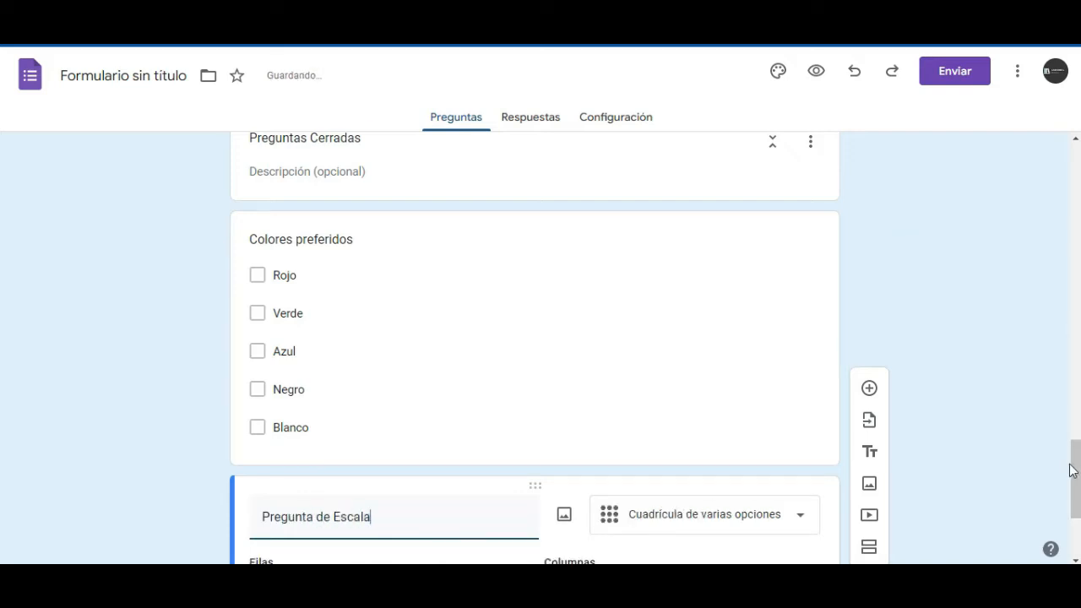
click(721, 333)
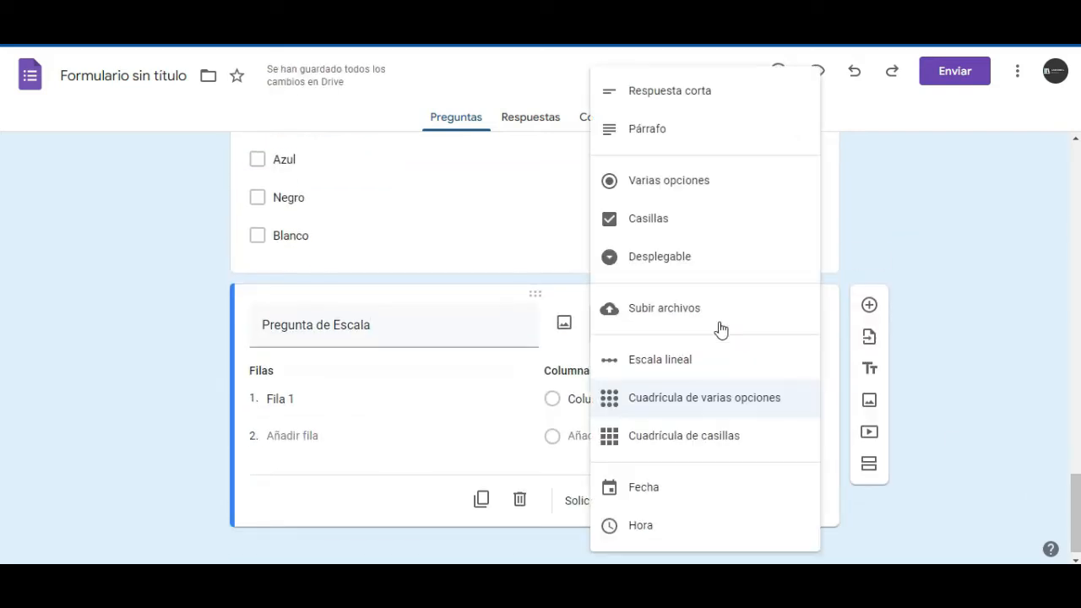
click(682, 360)
Step: Label the ends of the Pregunta de Escala scale Malo for 1 and Bueno for 5, and make the question required
click(300, 432)
text(Malo)
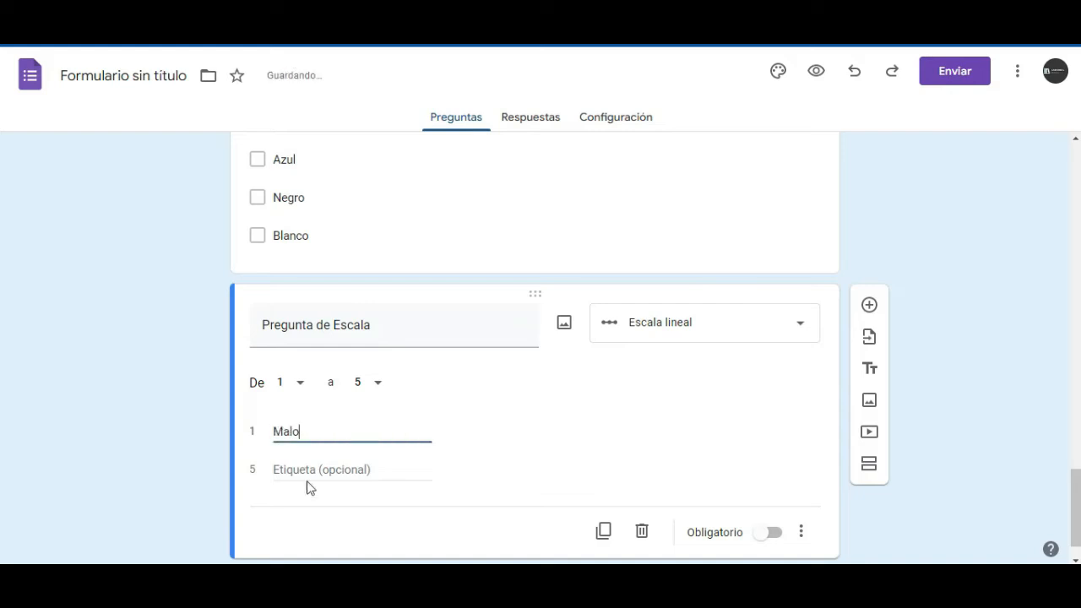
click(305, 467)
text(Bueno)
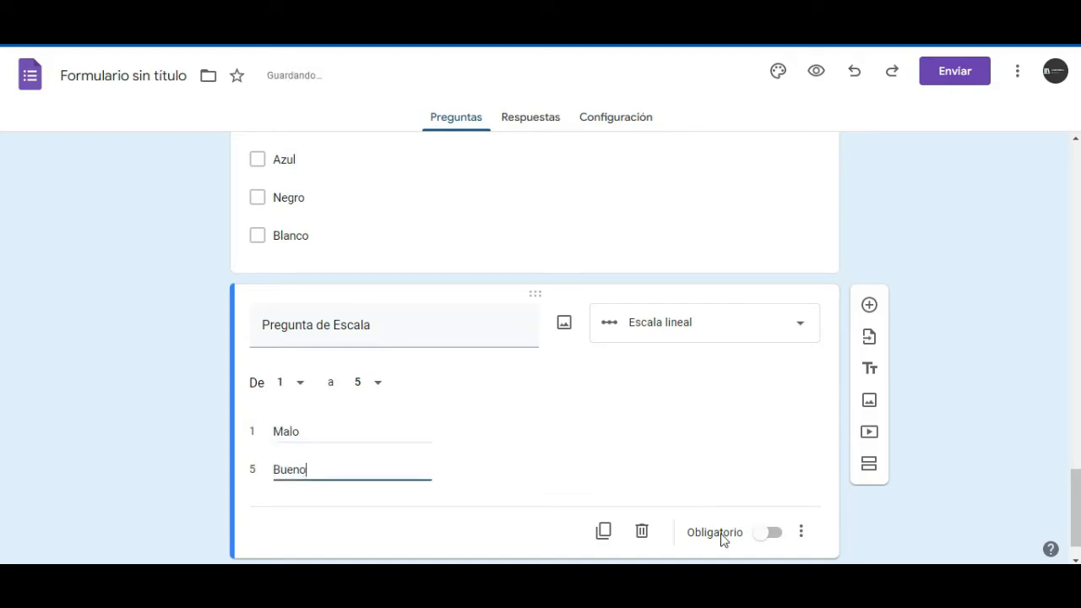
click(770, 534)
Step: Add a fifth section after Pregunta de Escala and title it "Sesión Evaluativa"
click(870, 424)
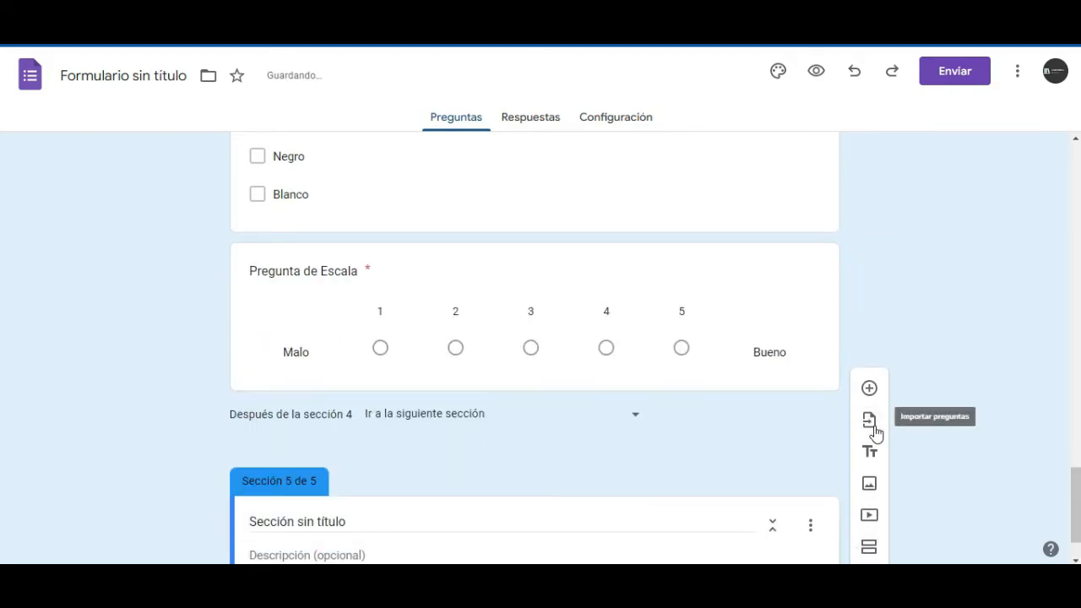
scroll(1078, 549, down, 1)
click(348, 454)
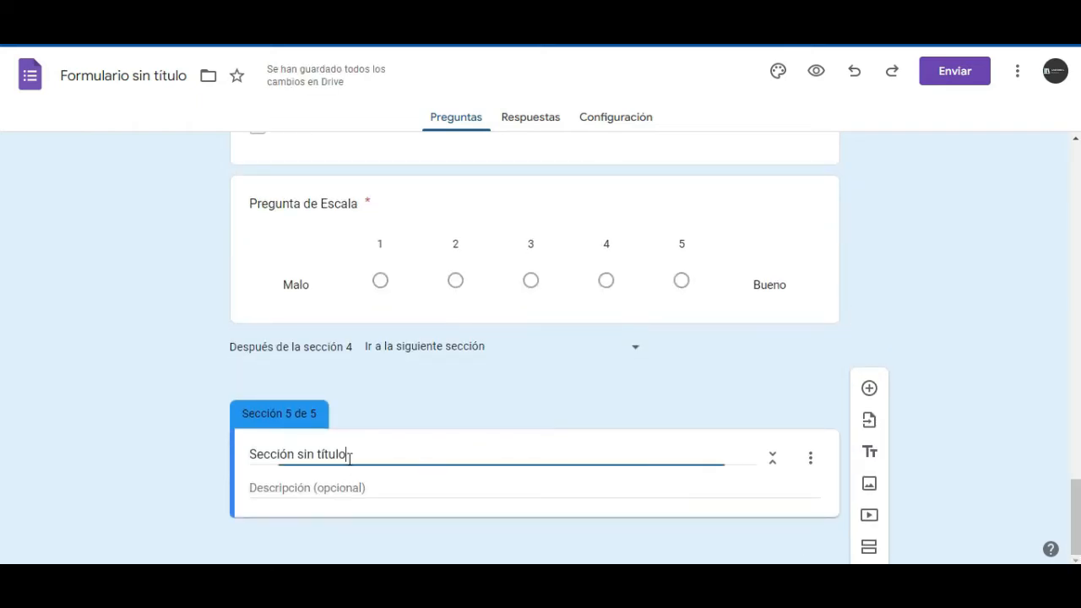
drag(347, 453, 237, 455)
text(Session E)
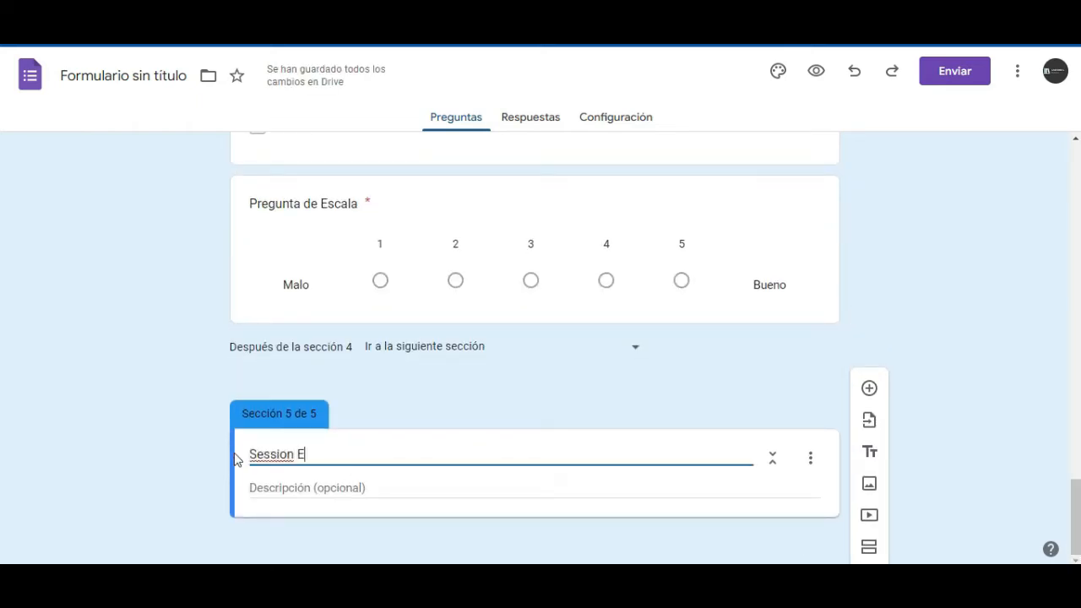
text(valuativa)
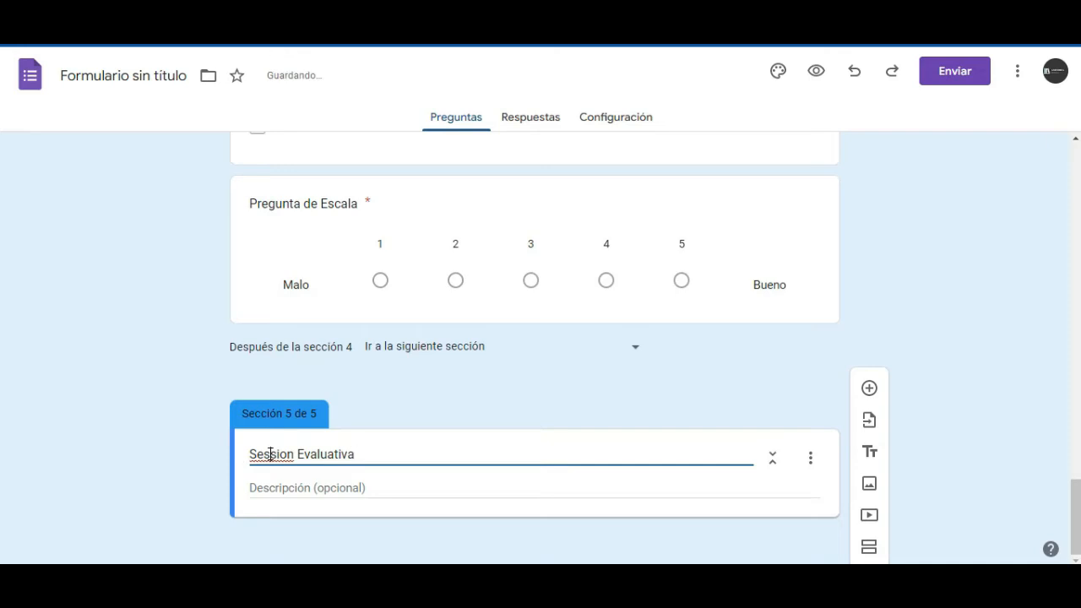
right_click(269, 455)
click(333, 262)
scroll(949, 417, down, 1)
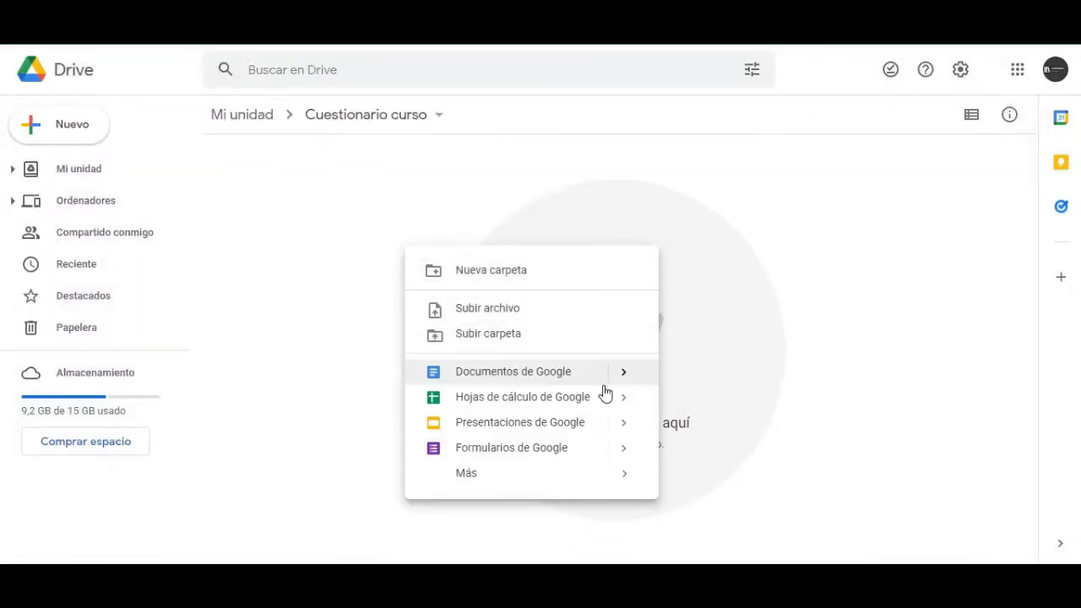
mouse_move(612, 465)
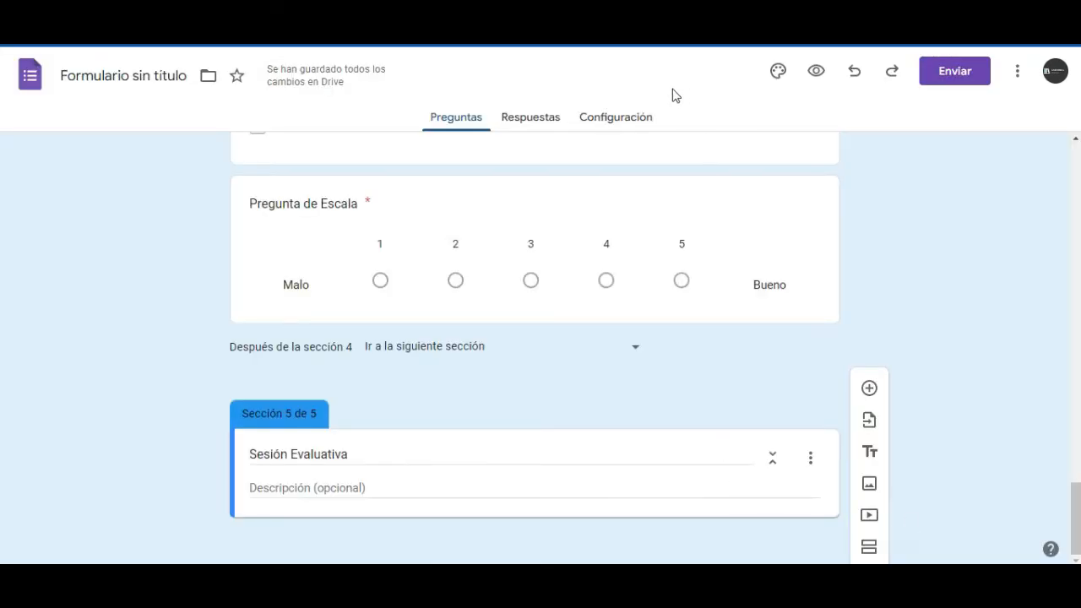
Step: Convert the form into a quiz that publishes grades after manual review, with 10 default points per question
click(591, 125)
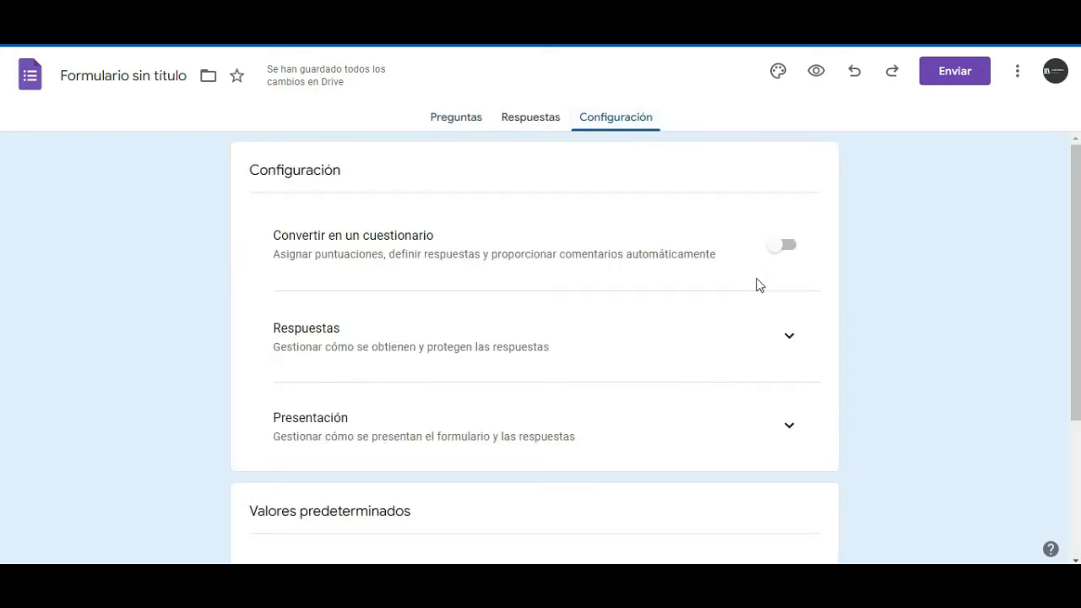
click(779, 247)
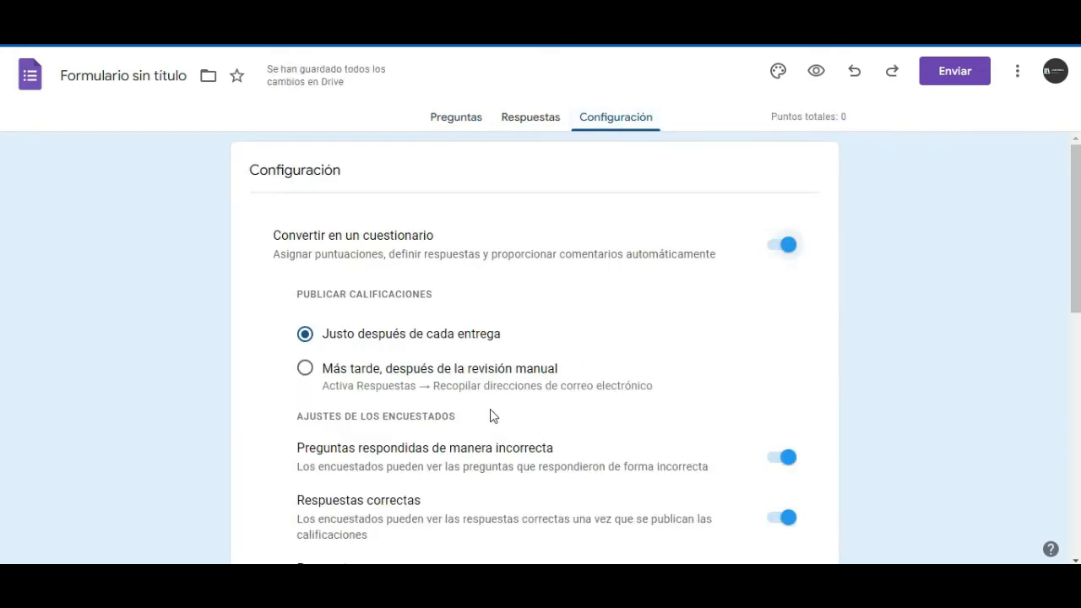
click(302, 369)
drag(1077, 261, 1068, 383)
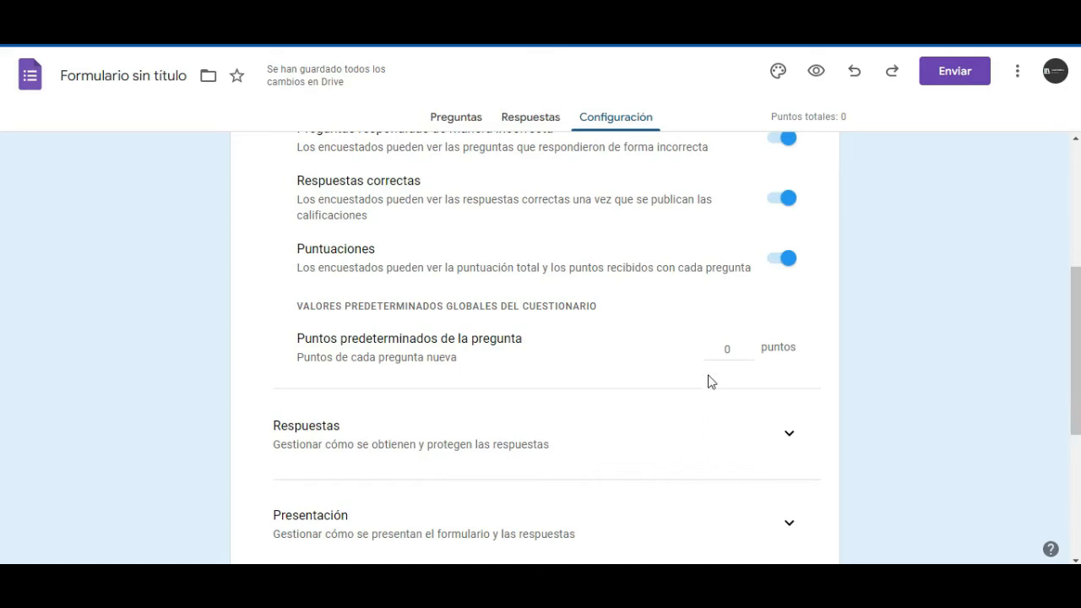
double_click(725, 348)
drag(1074, 340, 1076, 259)
Step: Add a multiple-choice question "¿Cuándo inició la segunda guerra mundial?" to Sesión Evaluativa with the options 1492, 1939 and 1945
click(630, 443)
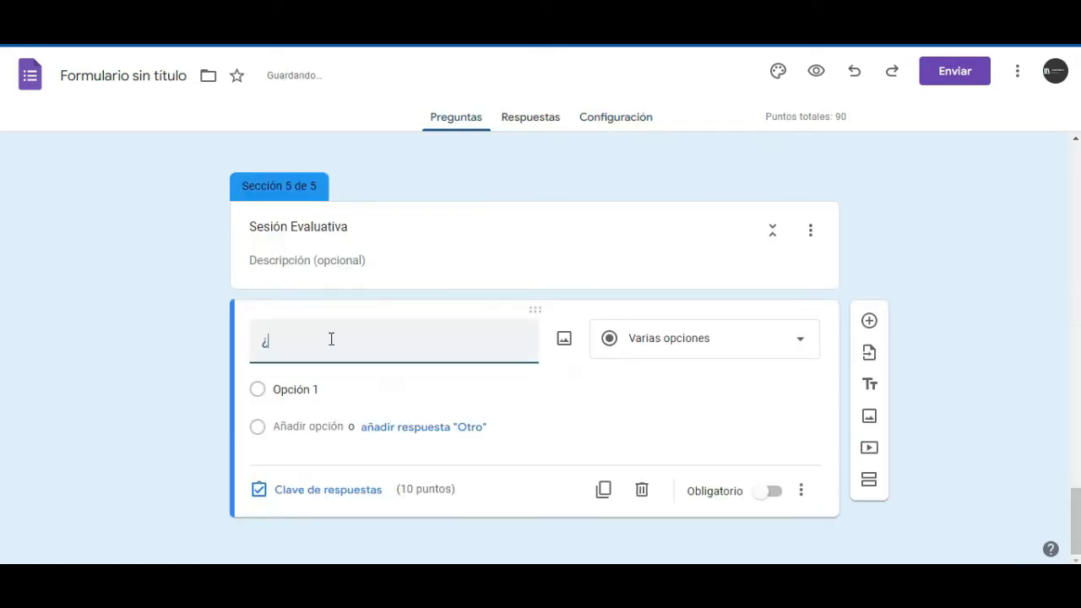
text(Cuándo inició la segunda guerra mundial?)
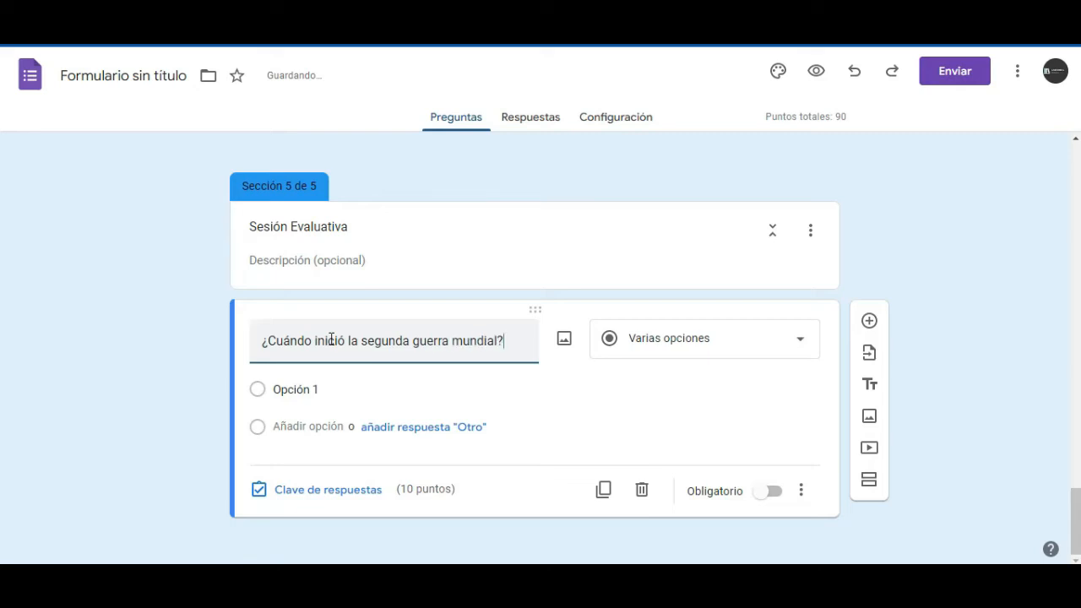
click(306, 387)
text(1492)
click(299, 459)
text(1939)
key(Return)
text(1945)
Step: Mark 1939 as the correct answer in the answer key of the segunda guerra mundial question
scroll(355, 490, down, 1)
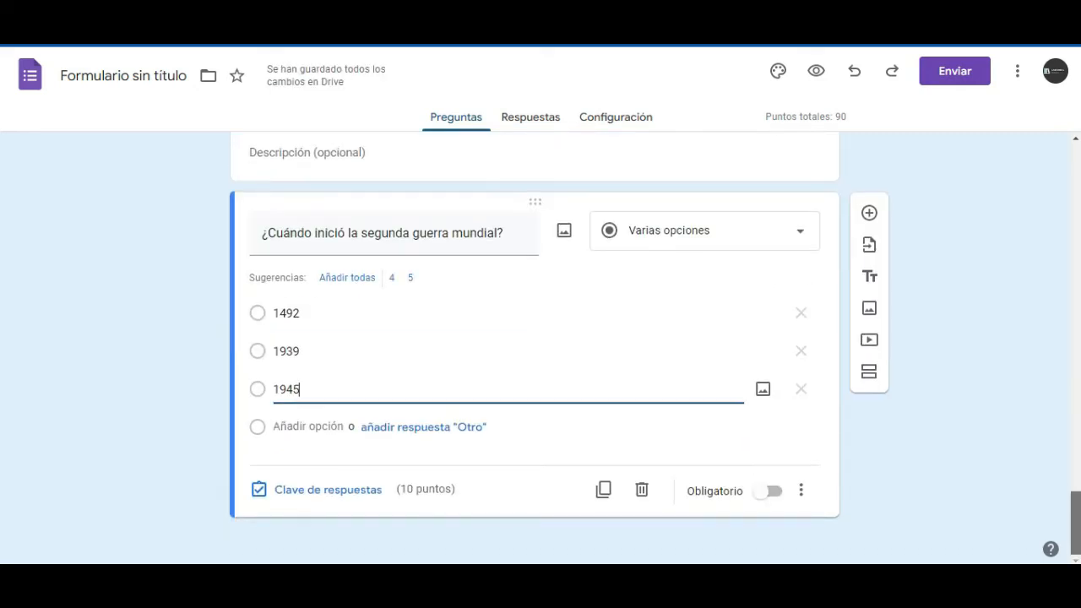
click(355, 491)
click(265, 370)
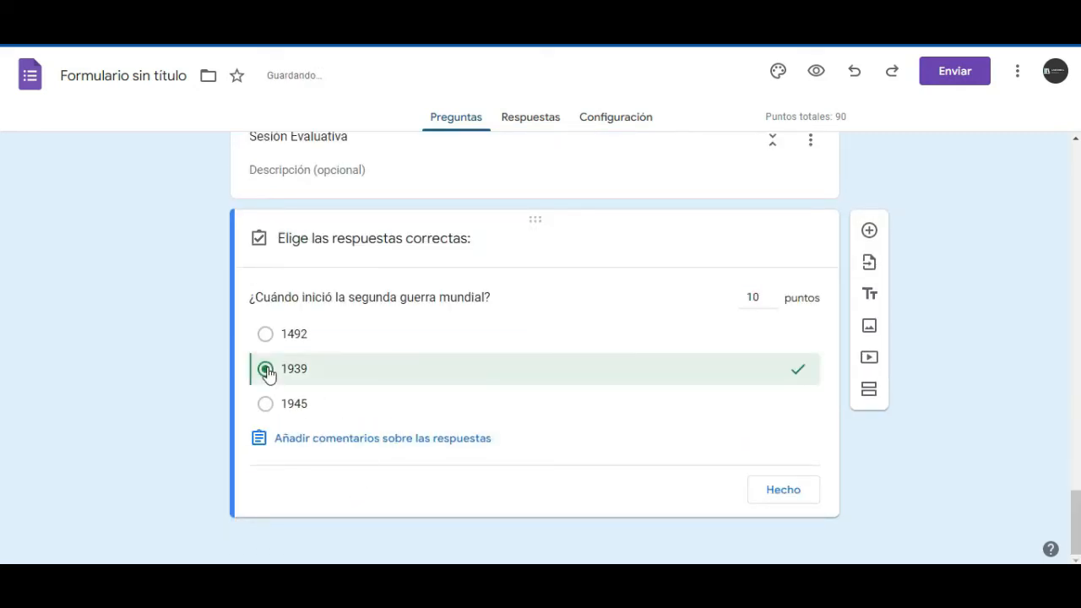
Step: Add the answer feedback "Se ha equivocado" for incorrect answers and "Excelente" for correct answers
click(353, 438)
click(420, 208)
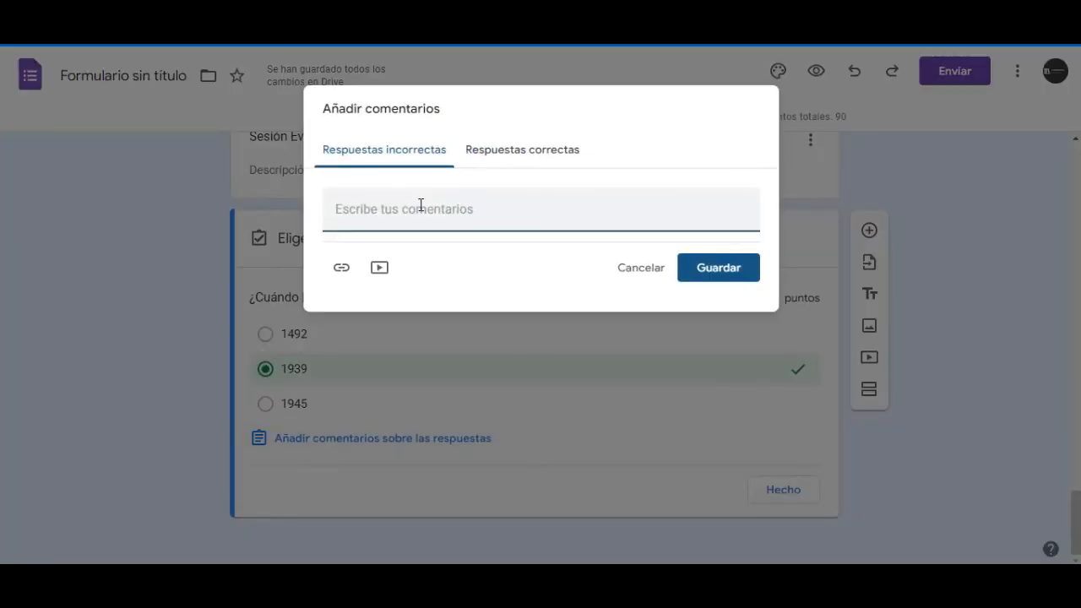
text(Se ha equivocado)
click(504, 159)
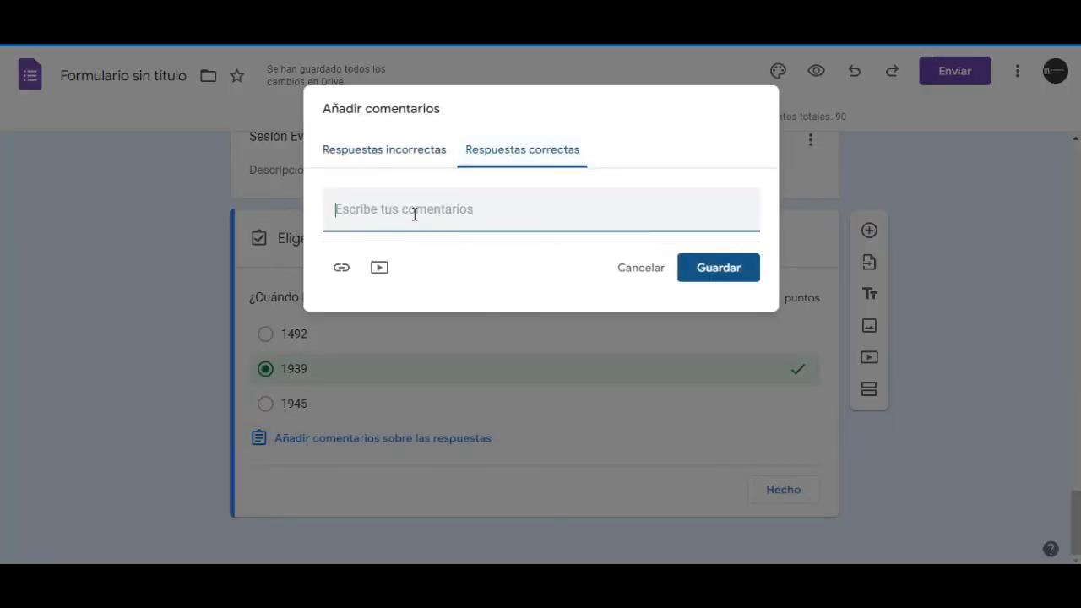
text(Exelente)
right_click(362, 212)
click(396, 223)
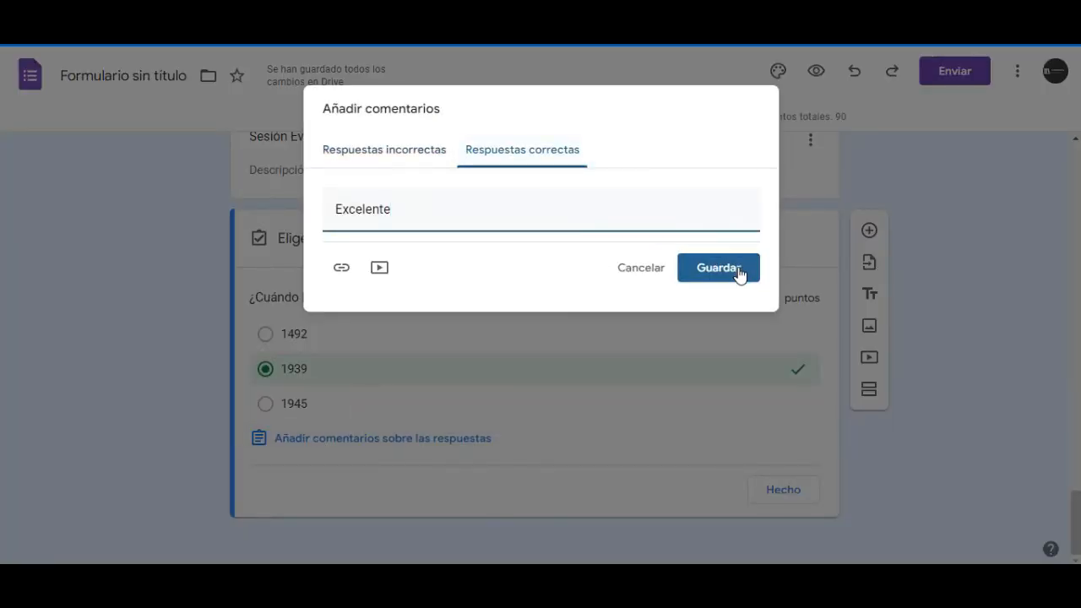
click(718, 268)
scroll(978, 366, down, 2)
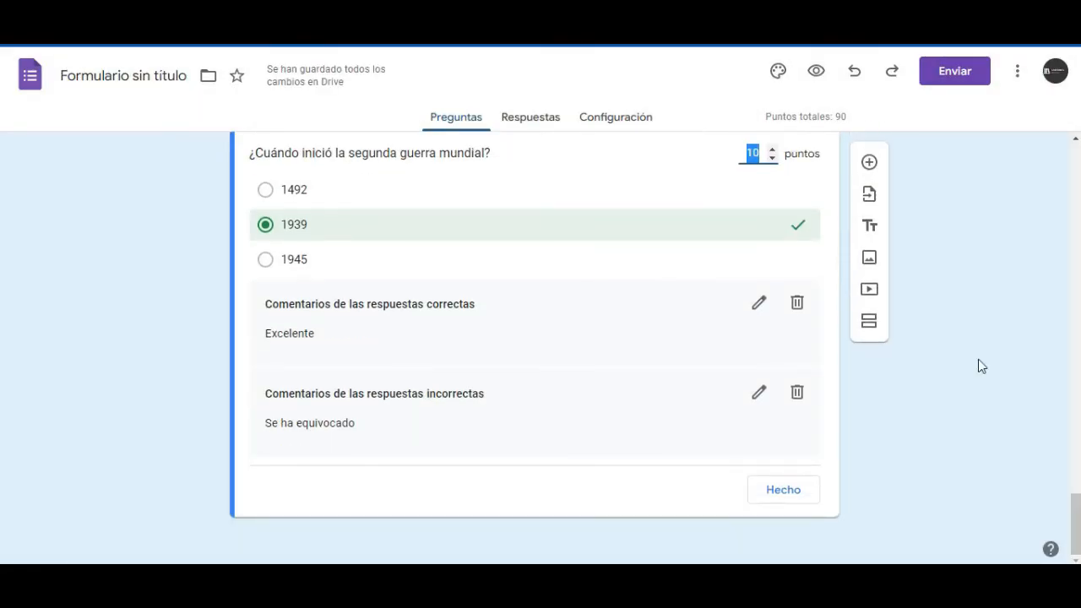
Step: Add a question "Haga una breve descripción de la segunda guerra mundial" to Sesión Evaluativa with the Párrafo answer type
click(870, 162)
text(Haga una)
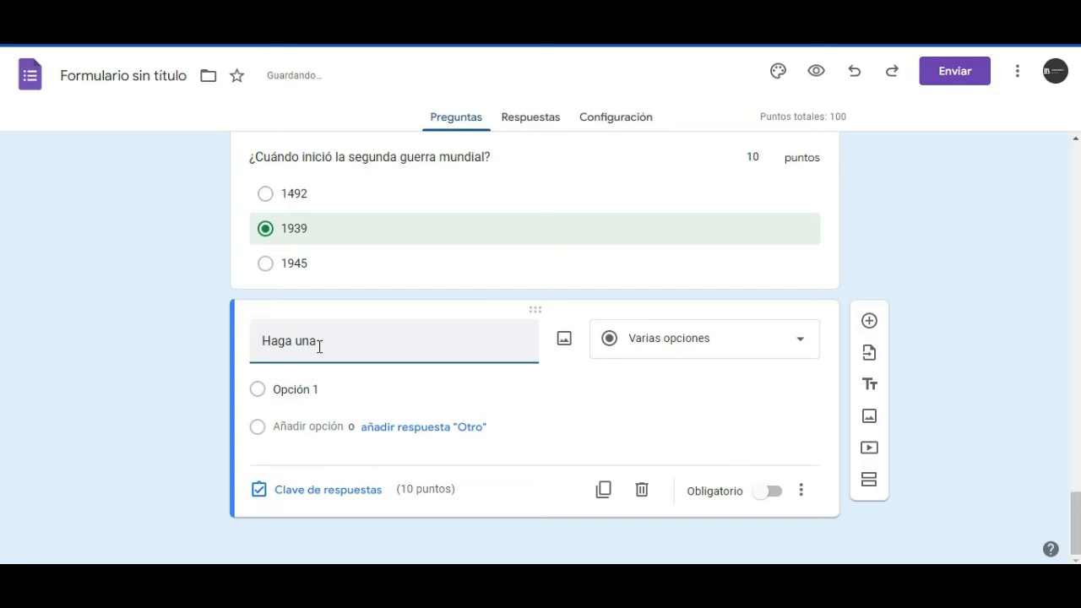
text( prebe de)
key(BackSpace)
key(BackSpace)
text(brebe descripcion de la se)
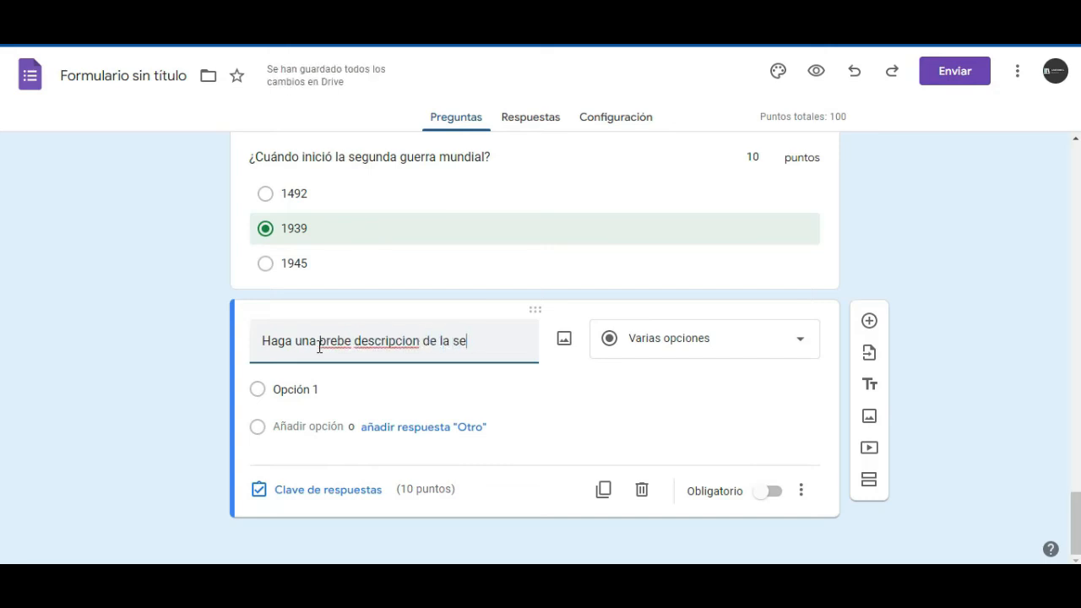
text(gunda guerra mundial)
right_click(319, 348)
click(379, 150)
right_click(367, 346)
click(414, 150)
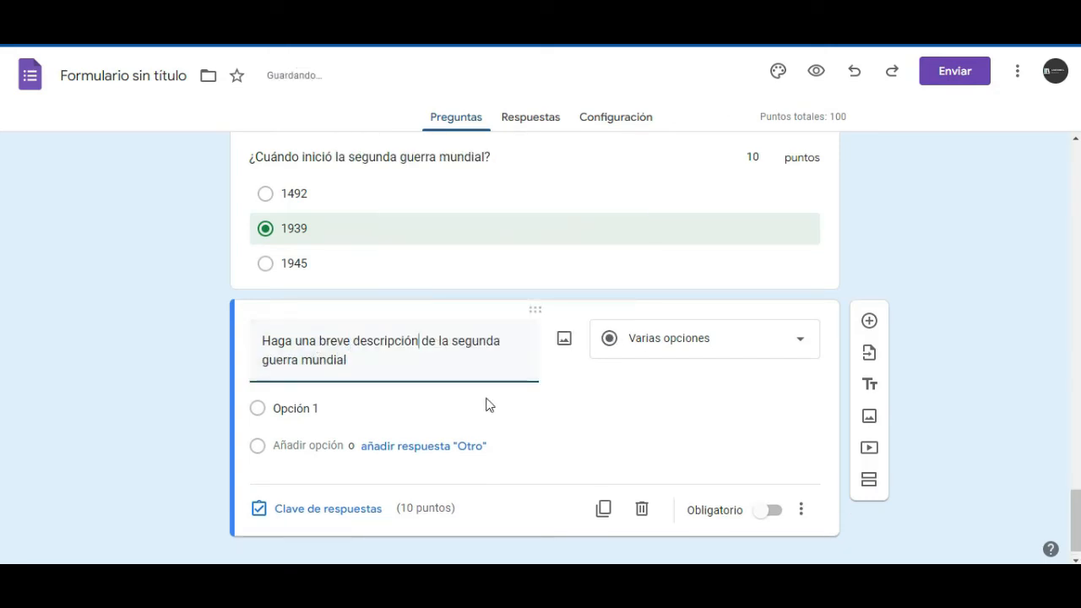
click(633, 340)
click(648, 129)
Step: Add the answer feedback "Luego el profesor revisara y evaluara su respuesta" to the breve descripción question
click(334, 490)
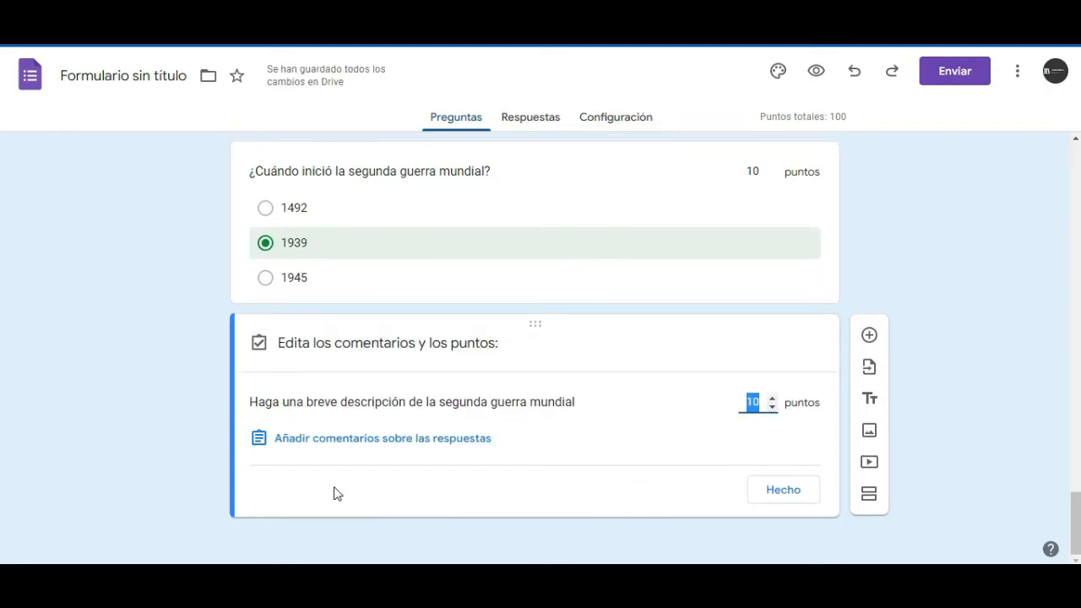
click(378, 448)
click(360, 176)
text(Luego el profesor revisa)
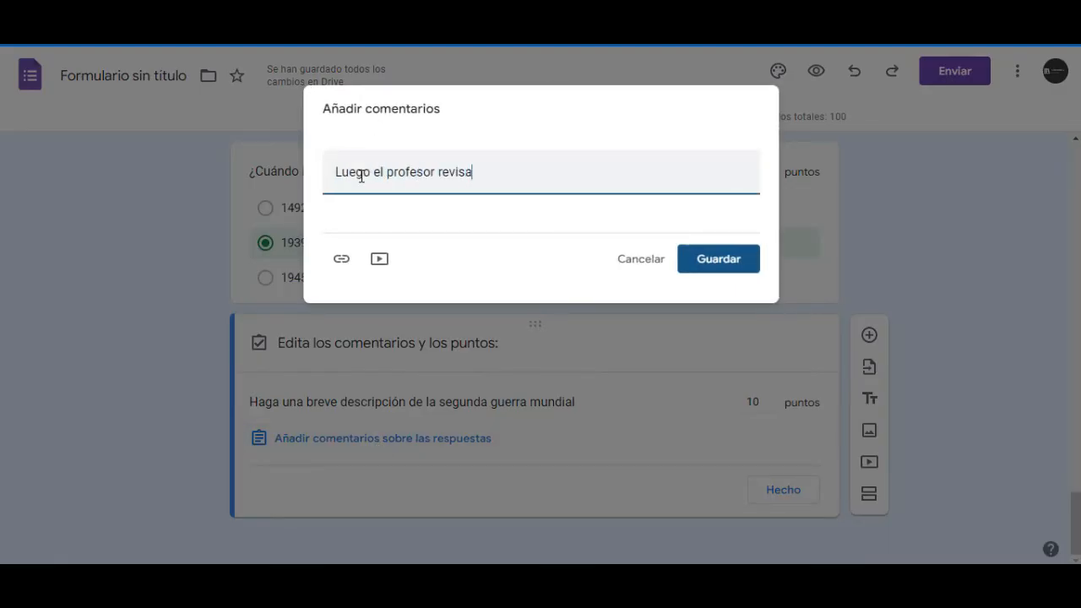
text(ra y evaluara su respuesta)
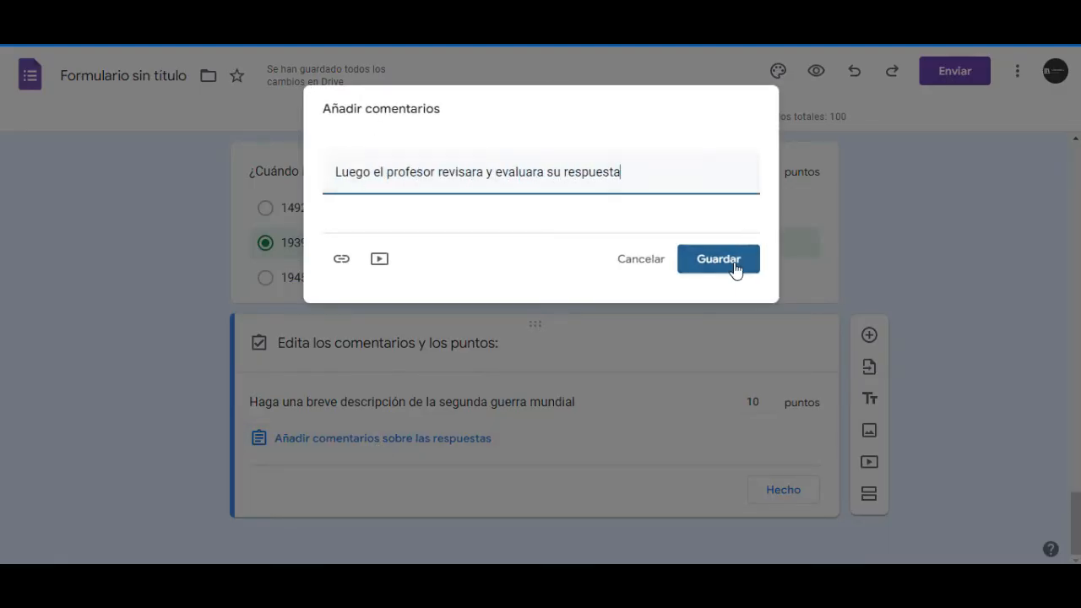
click(734, 269)
click(775, 496)
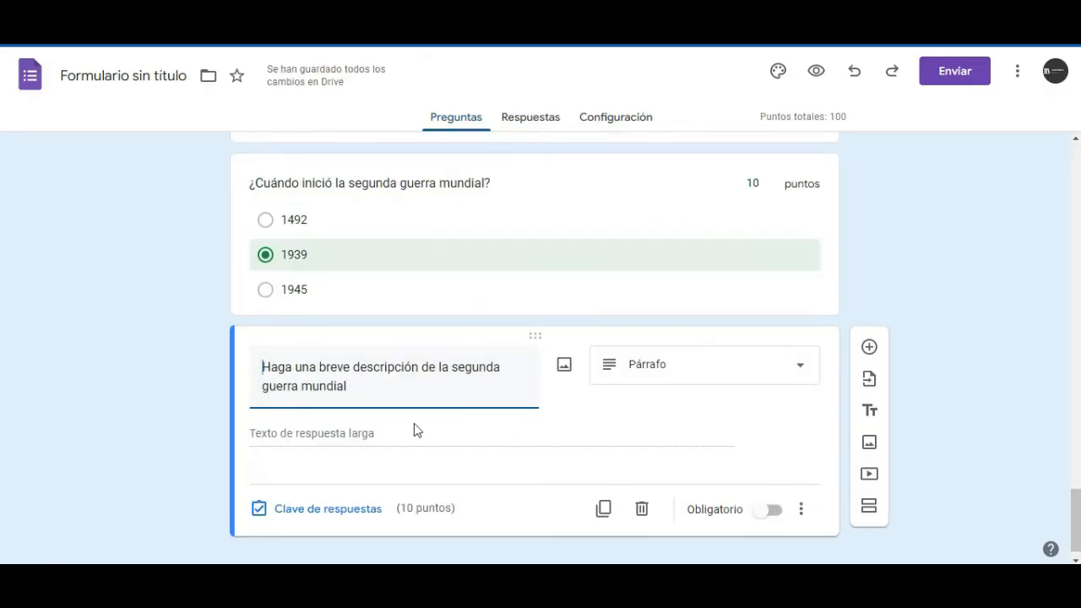
Step: Make both the breve descripción question and the ¿Cuándo inició la segunda guerra mundial? question required
click(763, 510)
click(751, 307)
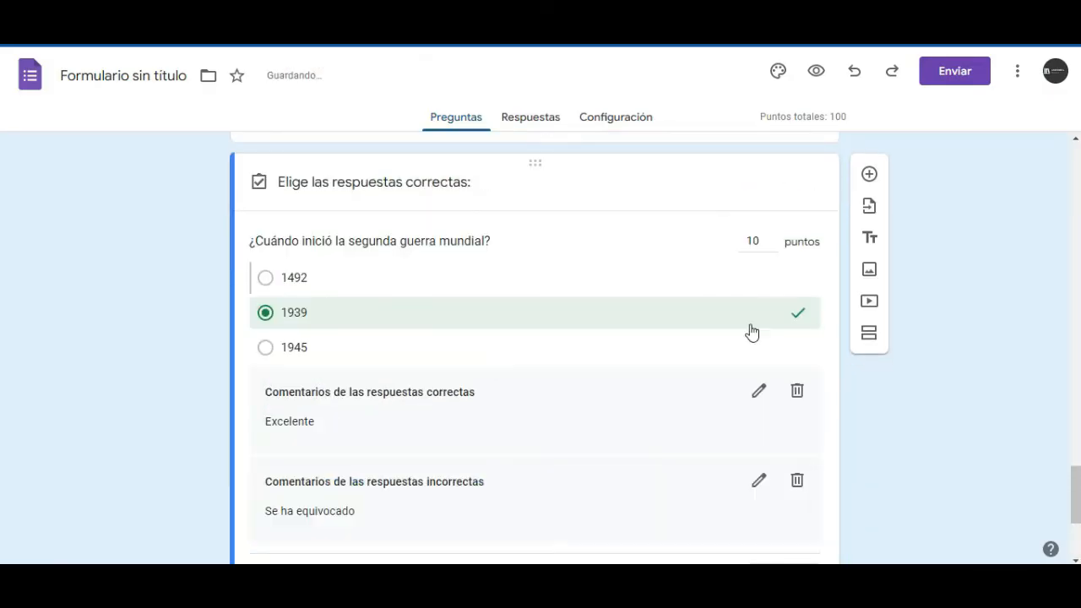
drag(1076, 496, 1077, 512)
scroll(717, 386, down, 1)
click(782, 369)
click(768, 366)
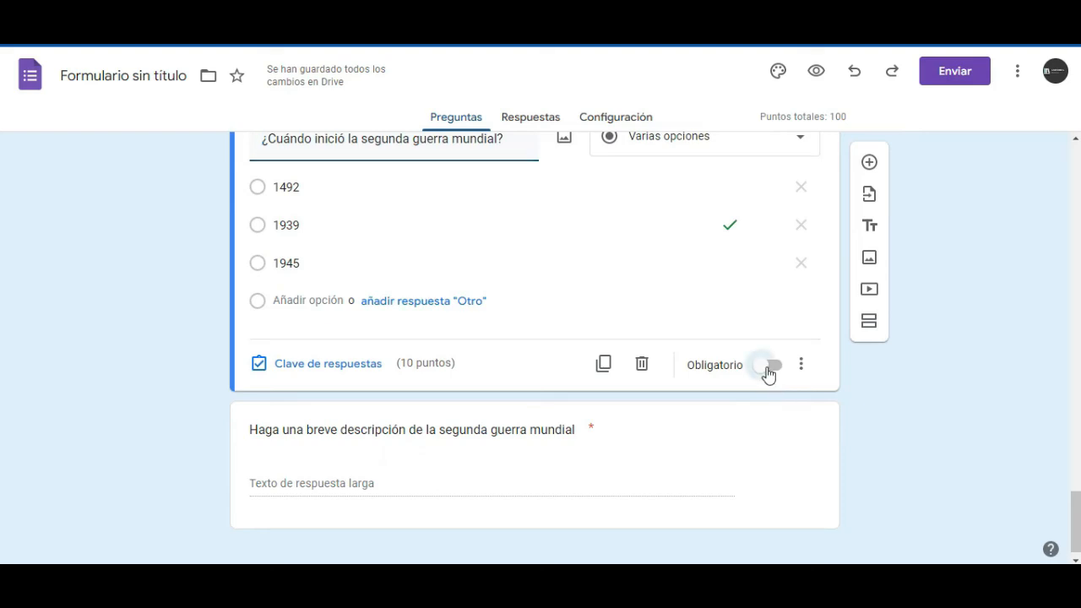
Step: Open the form's response settings and turn the collection of e-mail addresses off and back on
click(610, 121)
drag(1070, 261, 1070, 448)
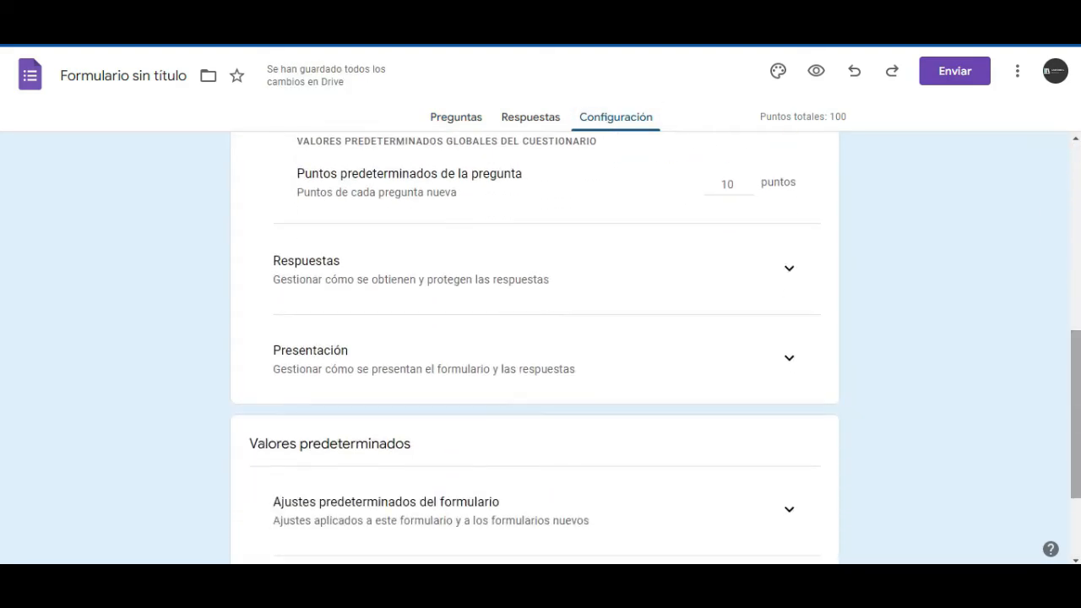
click(790, 271)
scroll(941, 401, down, 2)
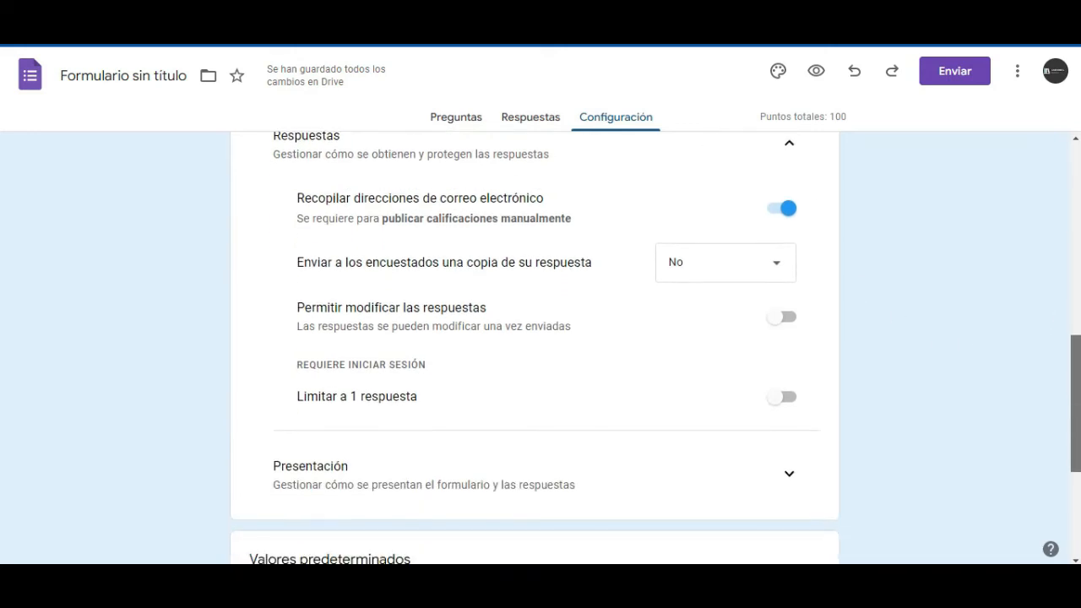
drag(1076, 405, 1077, 392)
click(779, 246)
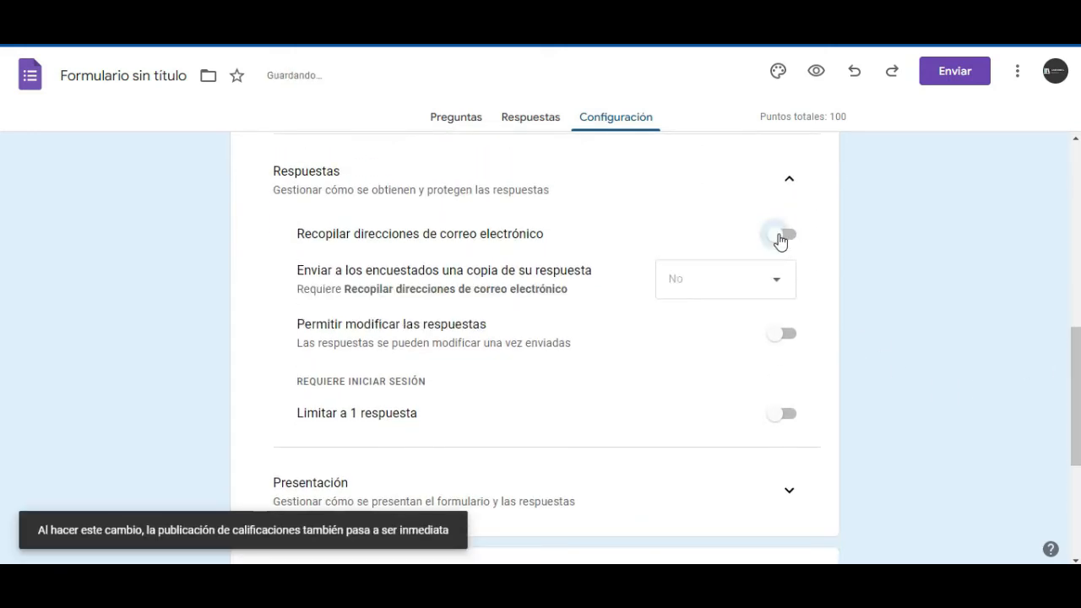
click(778, 236)
Step: Look through the remaining response, presentation and default settings of the form
scroll(771, 346, down, 1)
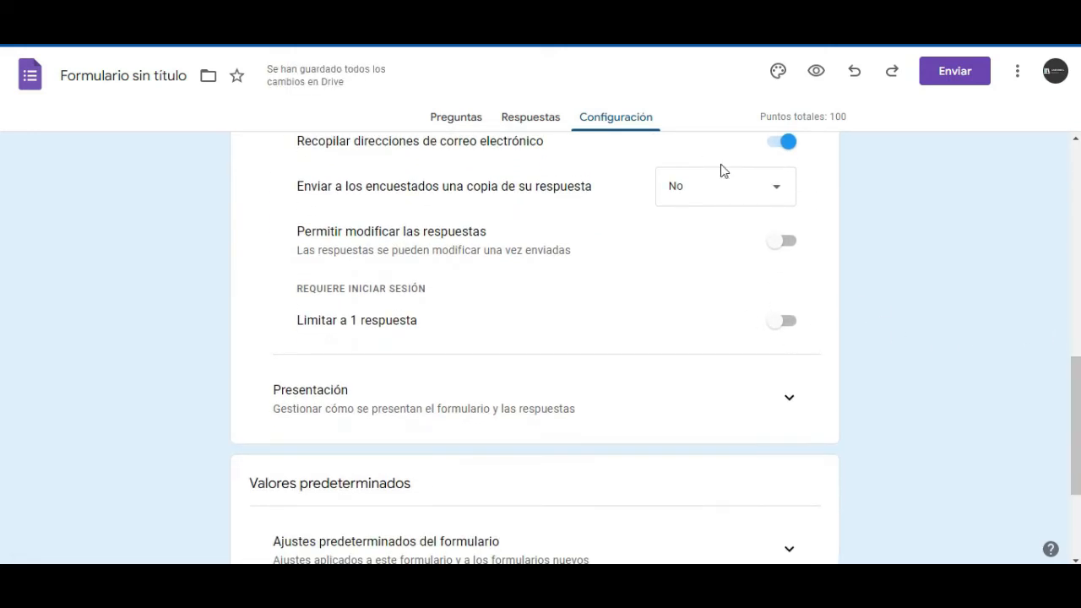
drag(1076, 429, 1059, 339)
drag(1076, 300, 1076, 490)
click(782, 369)
click(791, 499)
Step: Preview the form as a respondent and try to continue past the first section with the Correo field empty
click(473, 125)
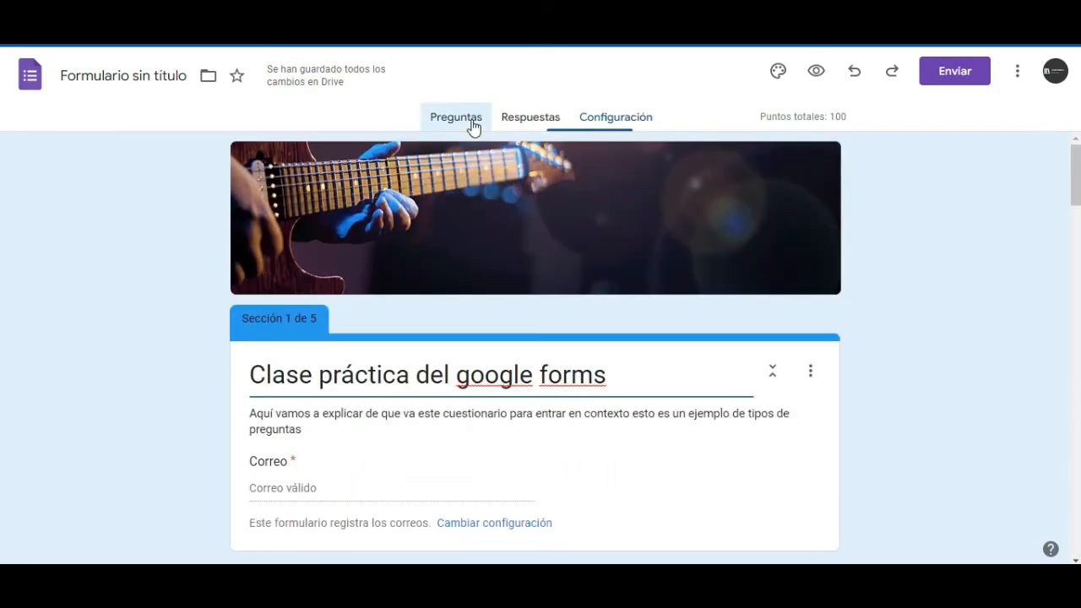
click(818, 78)
scroll(319, 439, down, 2)
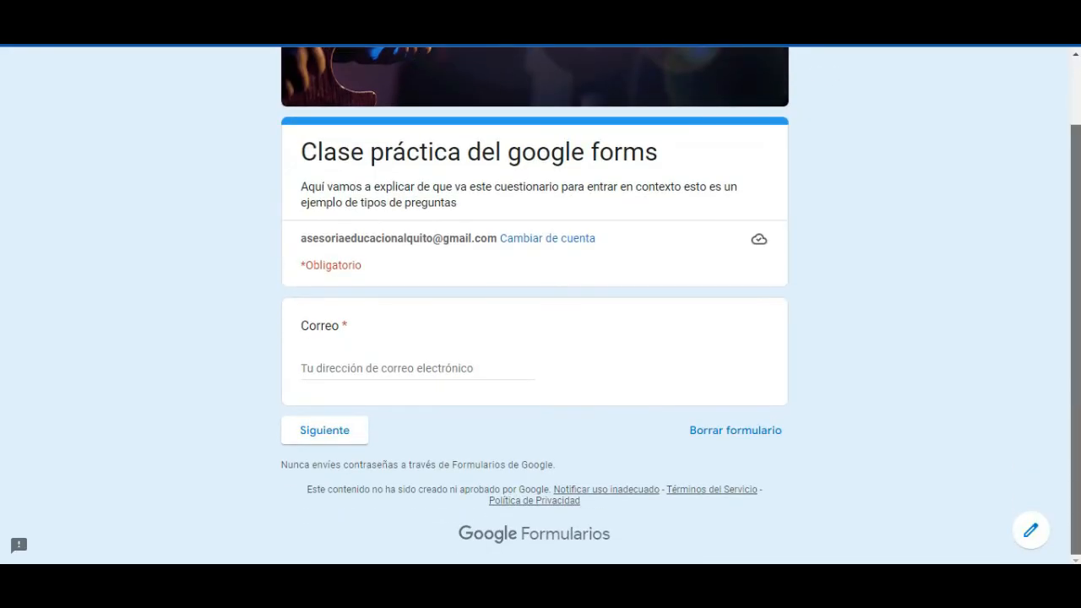
click(353, 441)
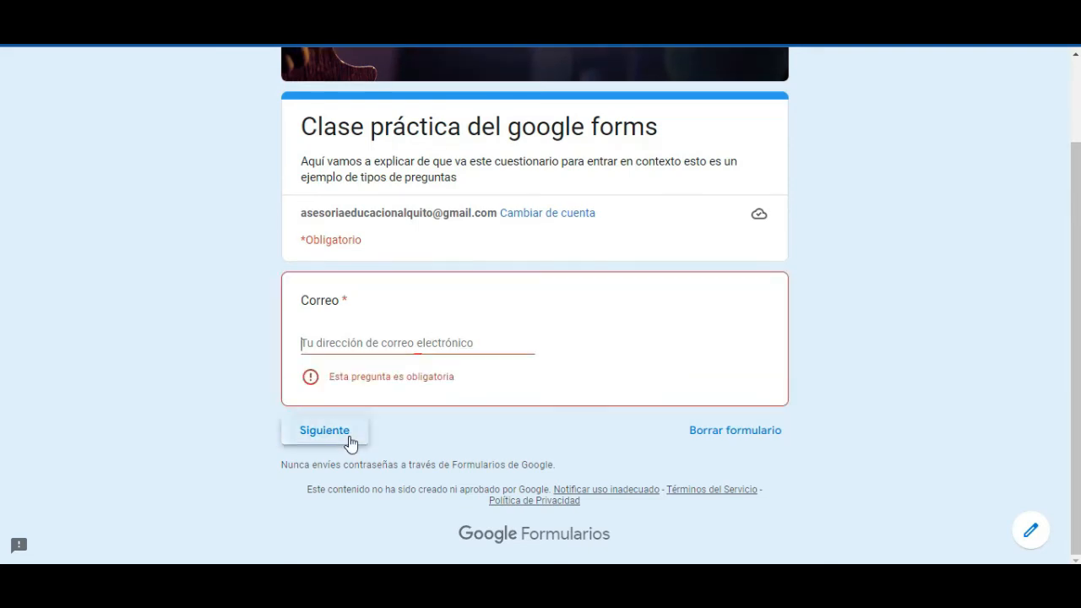
Step: Return to editing the form, choose to send it by link instead of e-mail, and copy the unshortened link
mouse_move(1077, 359)
mouse_down()
mouse_move(1078, 314)
mouse_move(1076, 381)
mouse_up()
click(1035, 537)
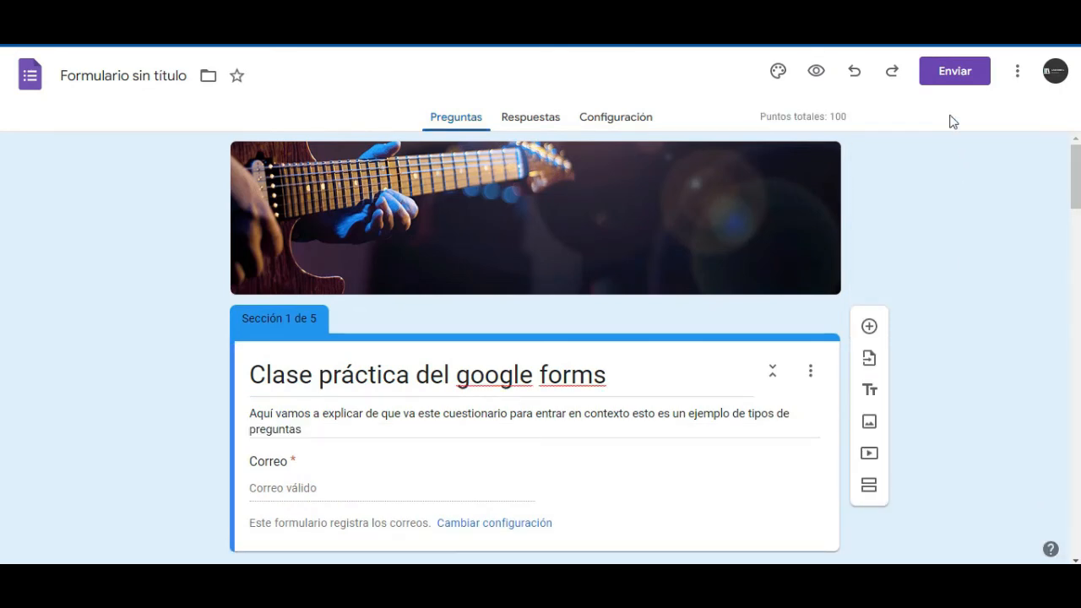
click(949, 76)
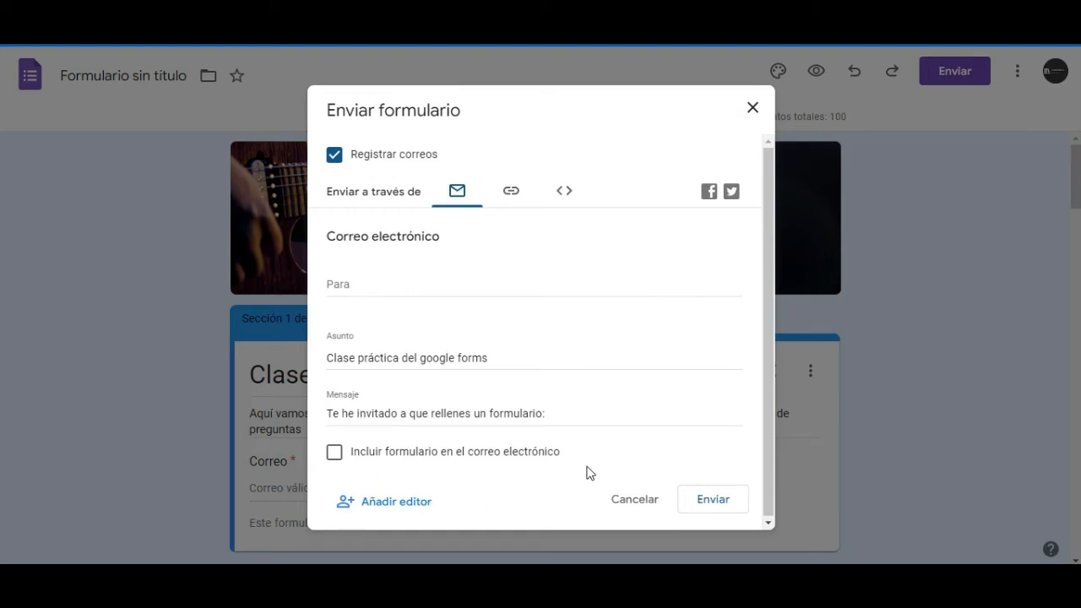
drag(771, 286, 767, 318)
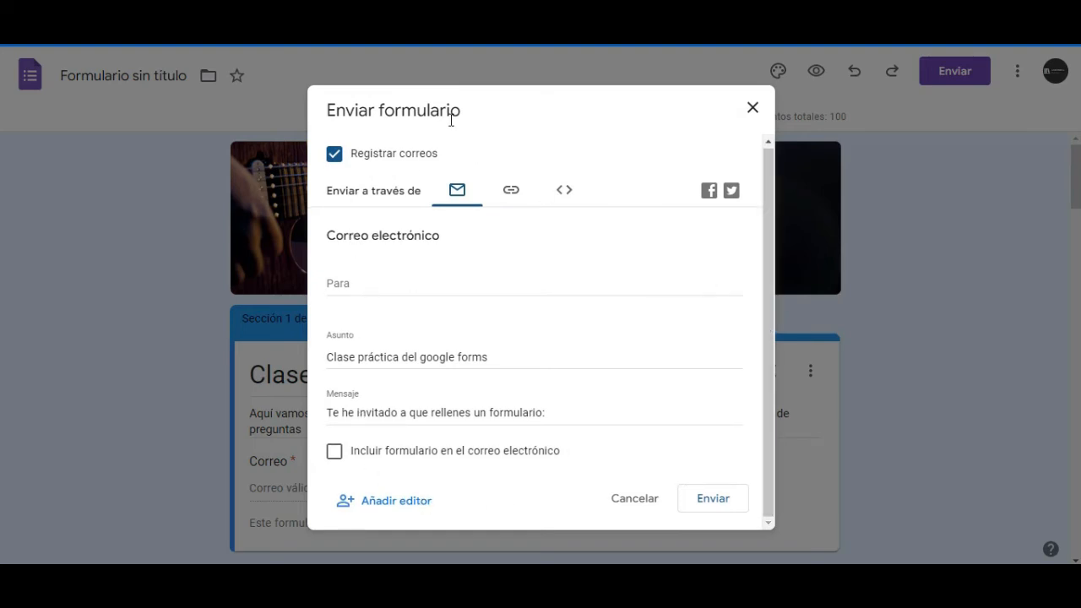
click(510, 191)
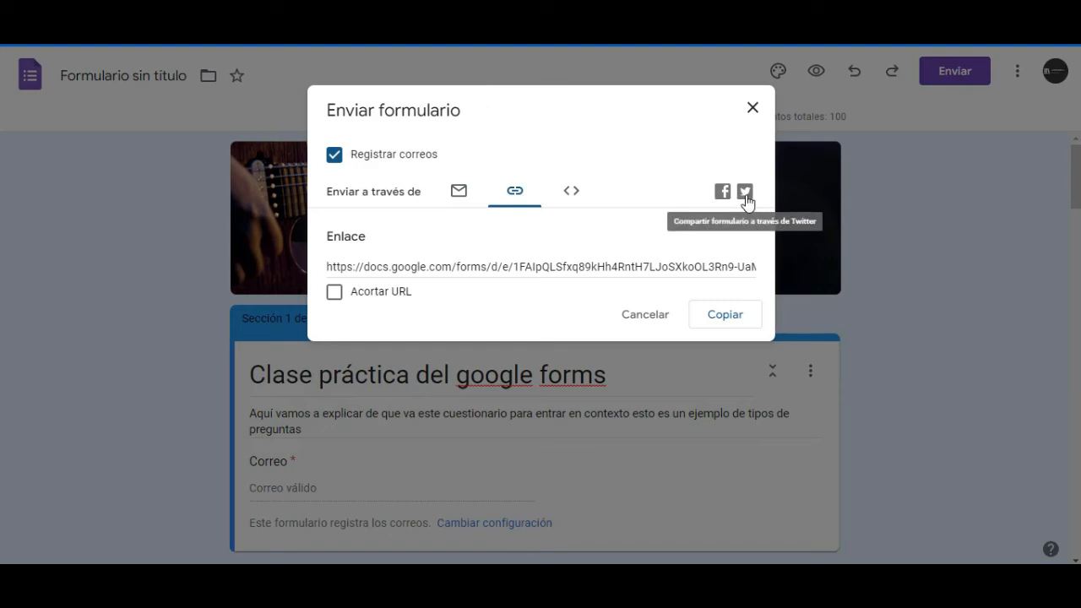
click(589, 266)
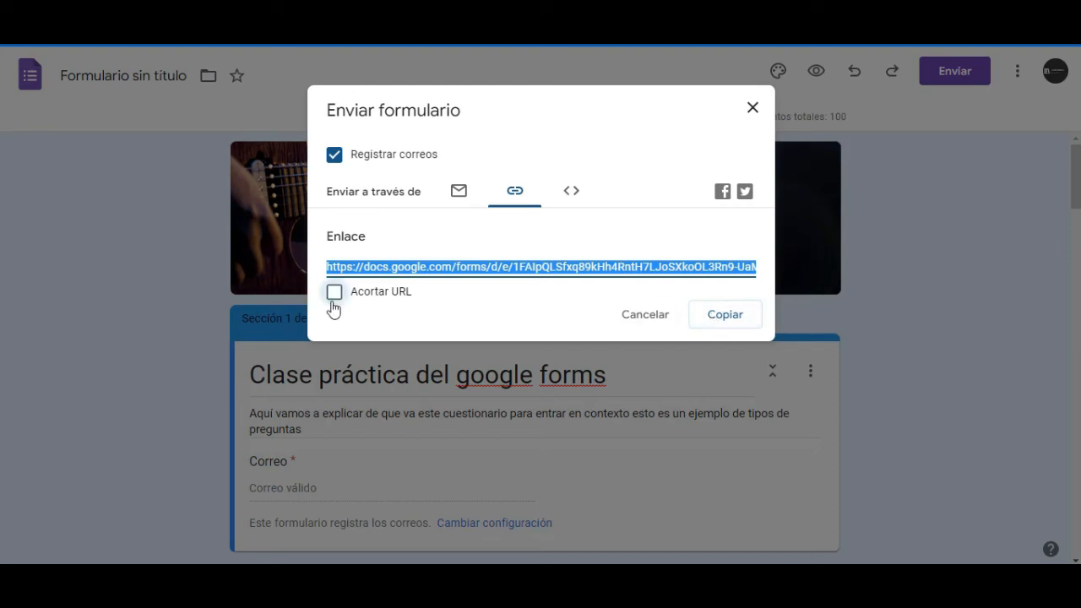
click(722, 325)
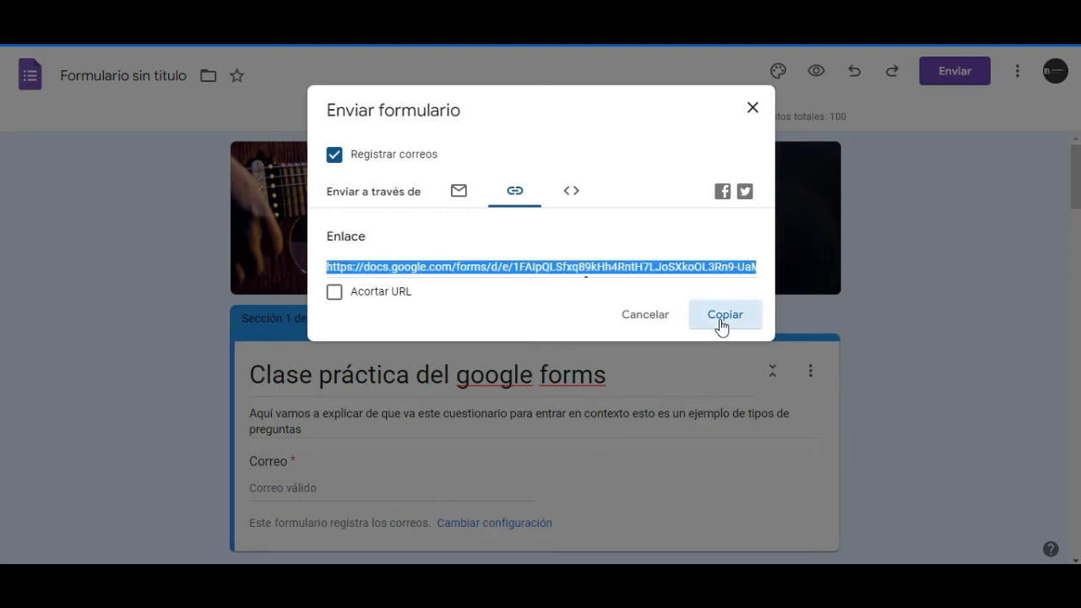
click(753, 110)
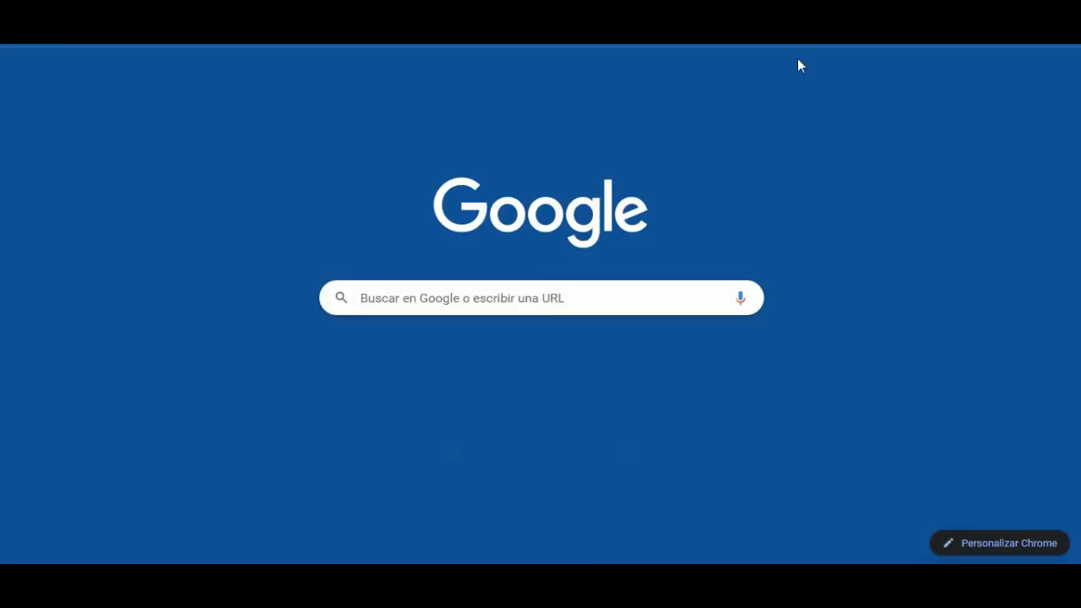
Step: Open the copied form link in a new browser tab and view the form as a respondent
text(https://docs.google.com/forms/d/e/1FAIpQLSfxq89kHh4RntH7LJoSXkoOL3Rn9-UaMDqHKBWhws3L3M03IQ/viewform?usp=sf_link)
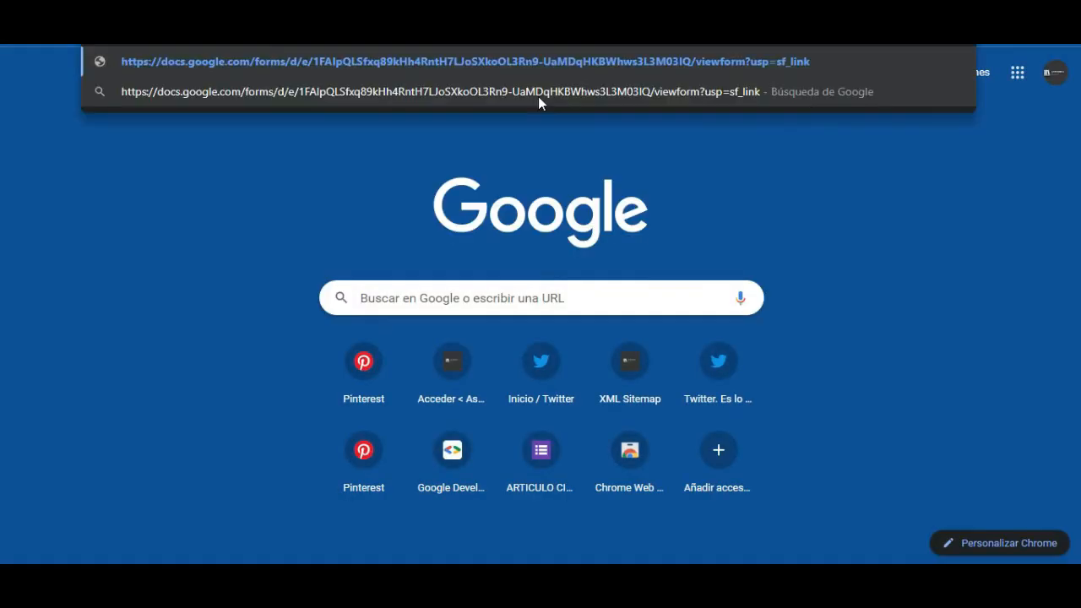
key(Return)
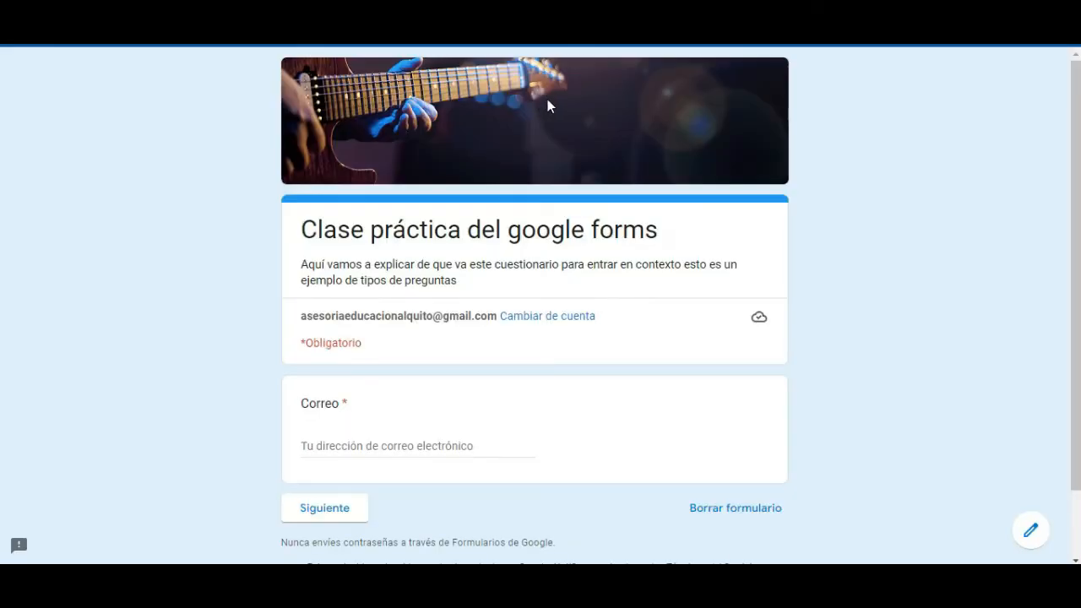
scroll(549, 102, down, 2)
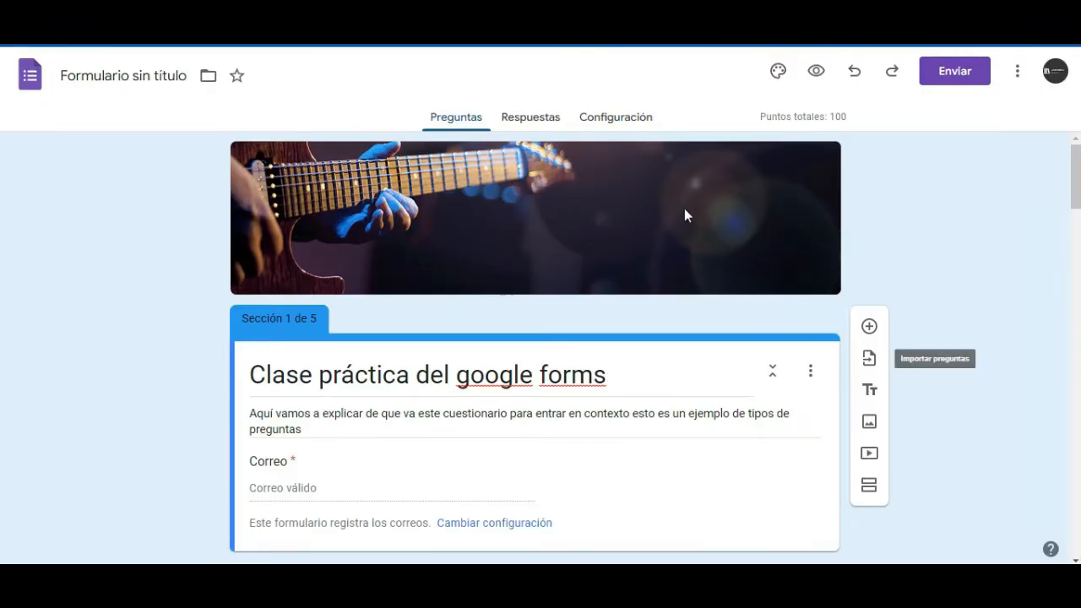
Step: Go to the form's responses and turn the acceptance of responses off and back on
click(512, 128)
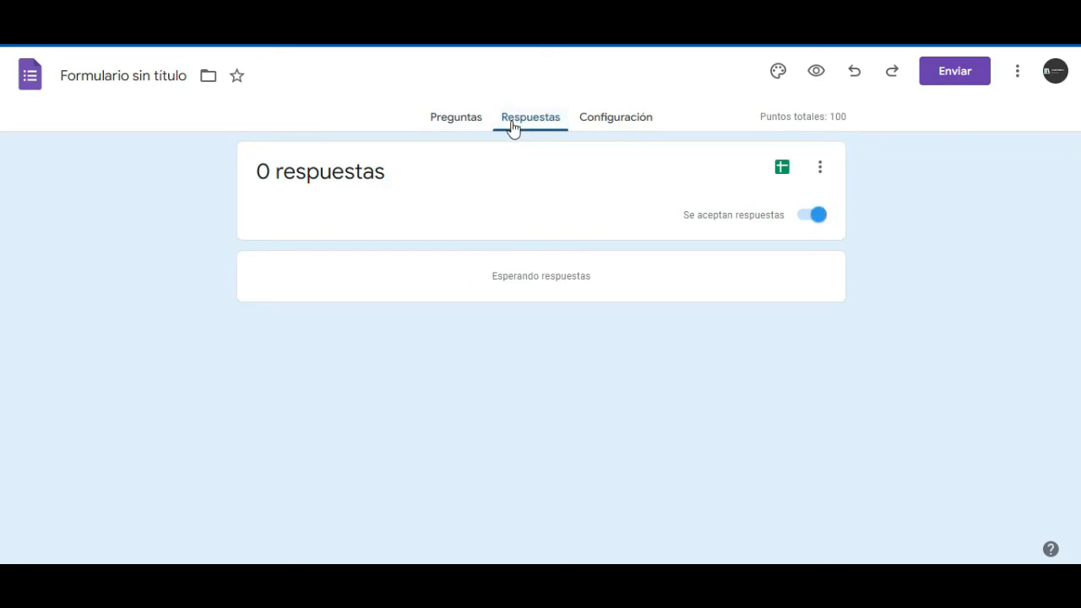
click(801, 219)
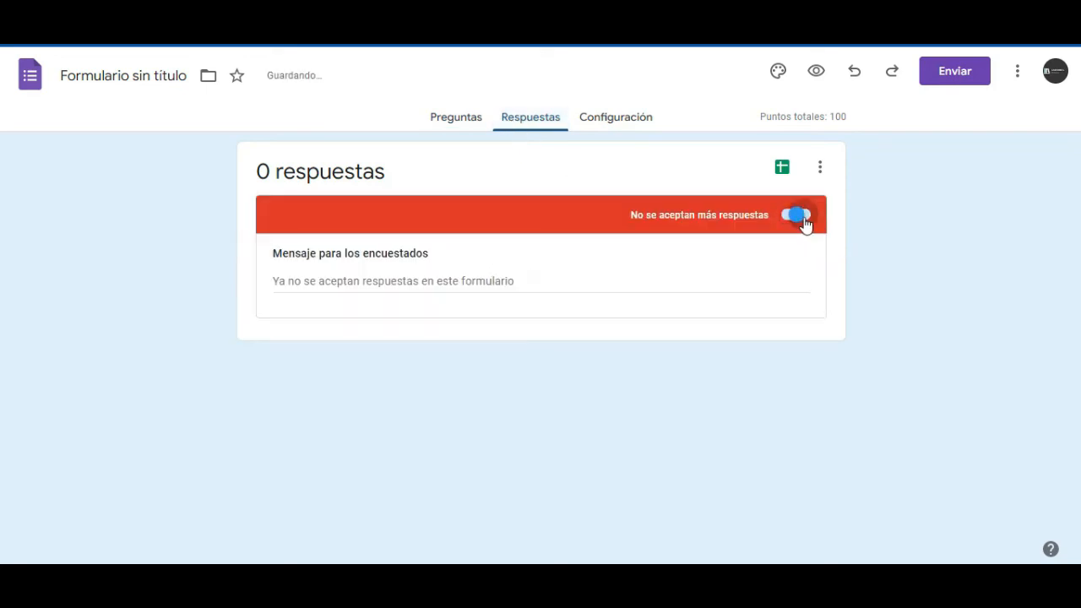
click(801, 218)
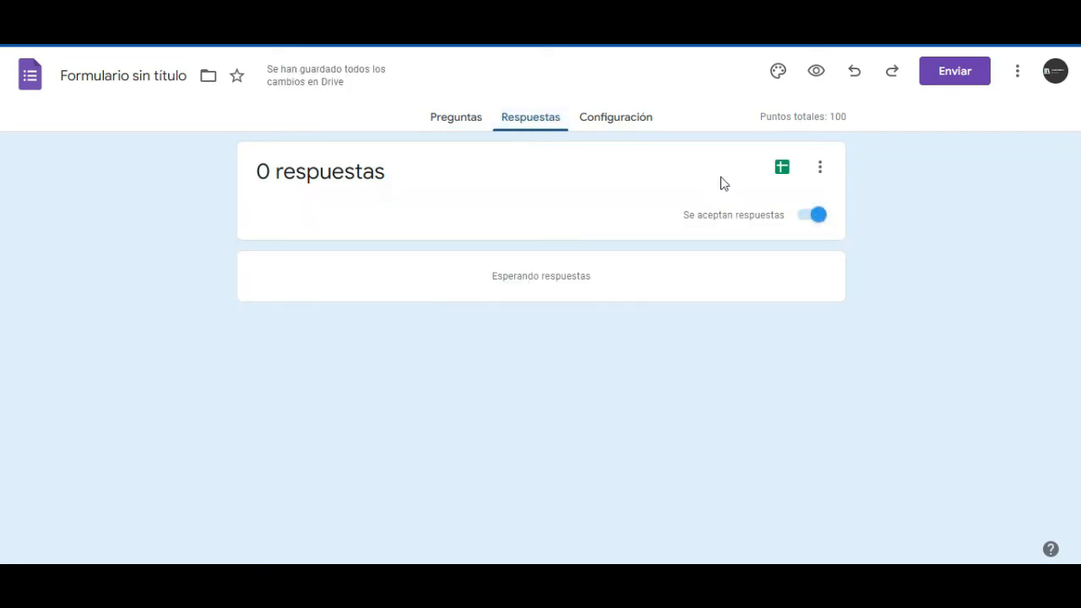
Step: Create a new spreadsheet named Respuestas de encuesta o cuestionario as the destination for the form's responses
click(783, 172)
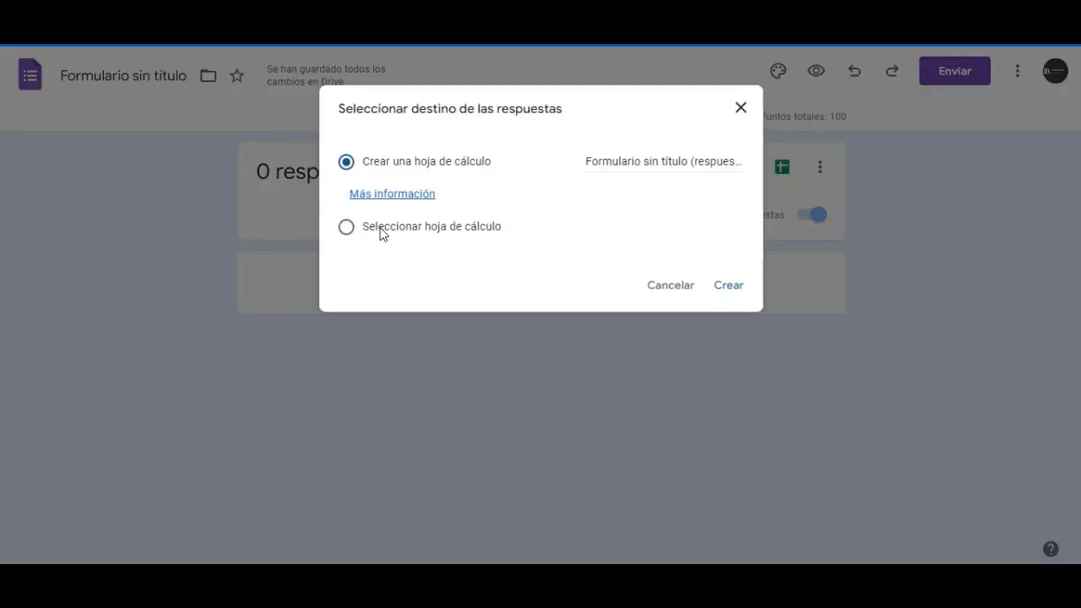
click(616, 162)
drag(646, 160, 804, 164)
key(BackSpace)
key(BackSpace)
key(BackSpace)
key(BackSpace)
key(BackSpace)
key(BackSpace)
key(BackSpace)
key(BackSpace)
key(BackSpace)
key(BackSpace)
key(BackSpace)
key(BackSpace)
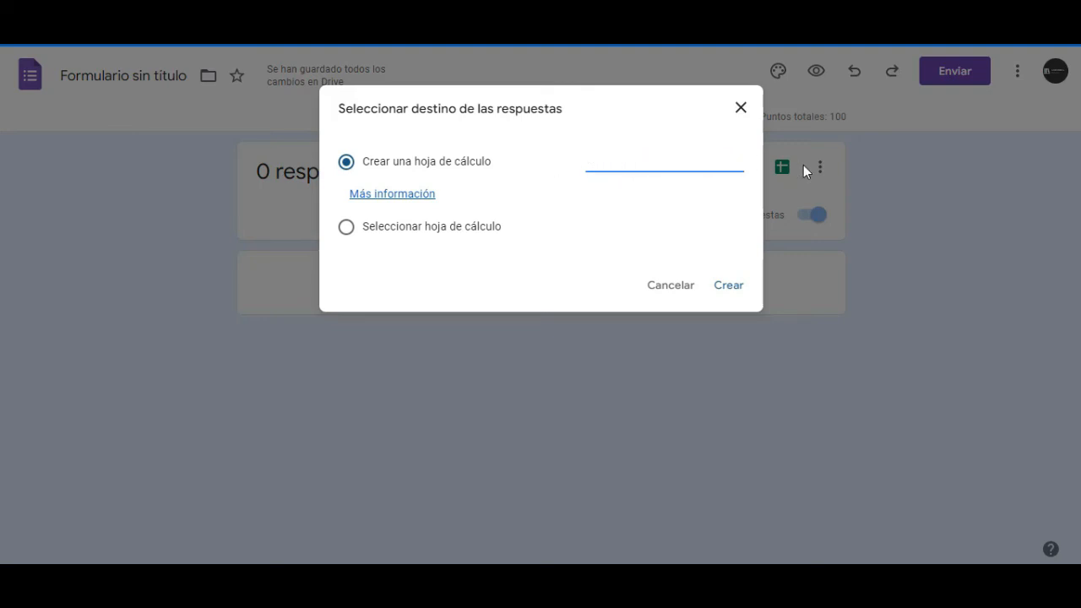
text(Respuestas de encuesta o)
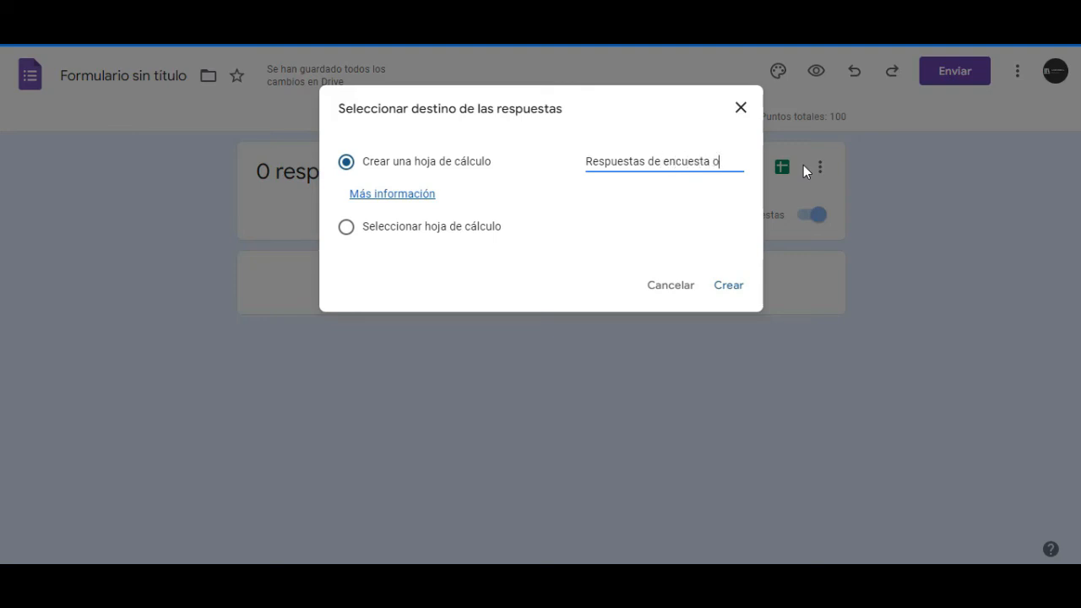
text( cuestionario)
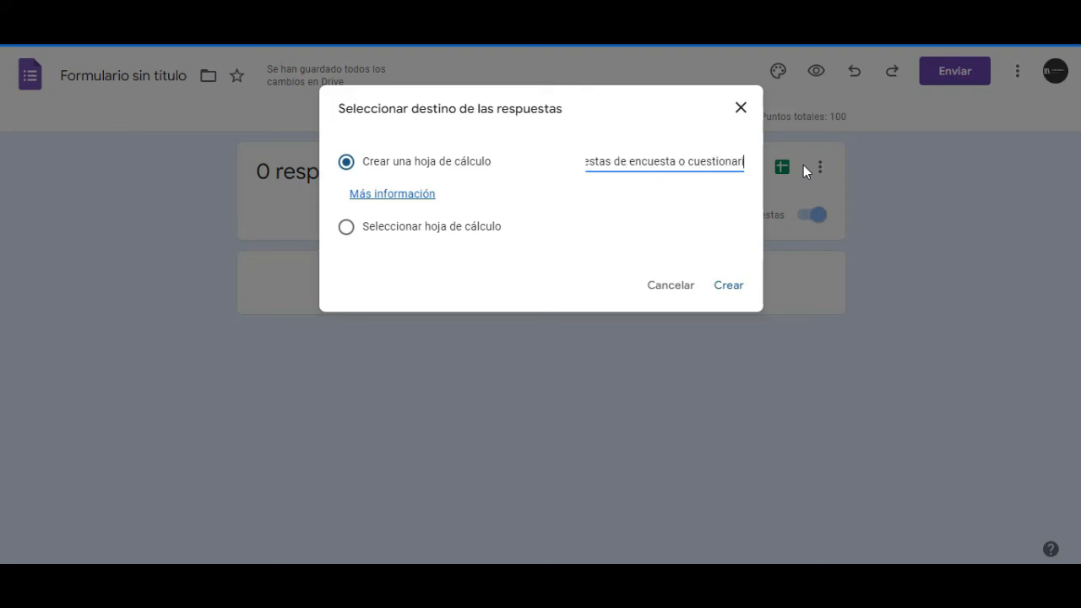
click(726, 286)
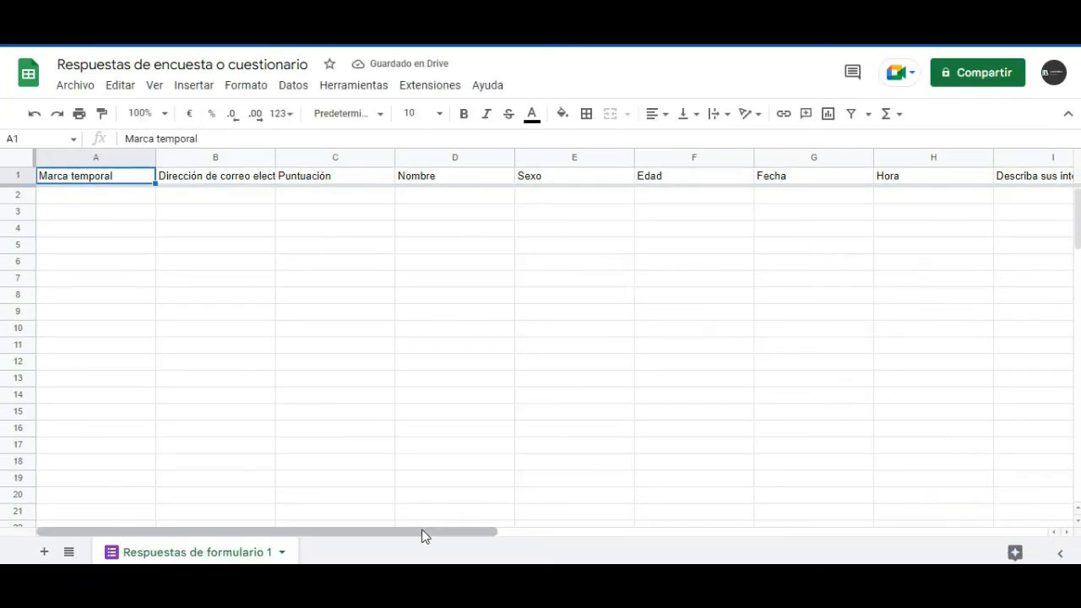
mouse_move(424, 537)
mouse_down()
mouse_move(837, 552)
mouse_move(425, 530)
mouse_up()
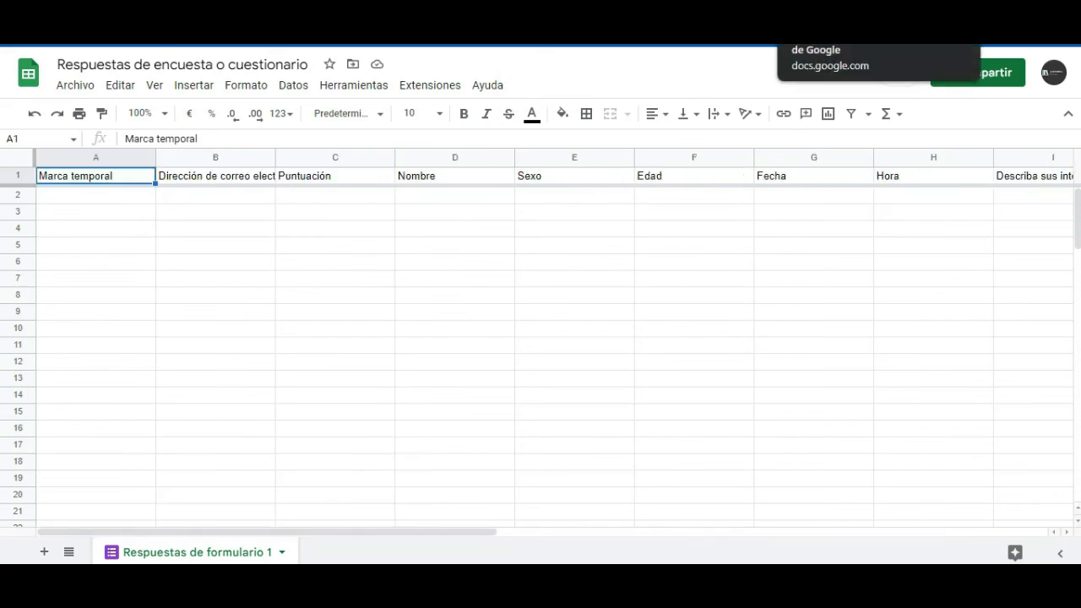
Step: Switch to the Cuestionario Redacción de Artículos Científicos form and examine the summary charts of its responses
click(828, 8)
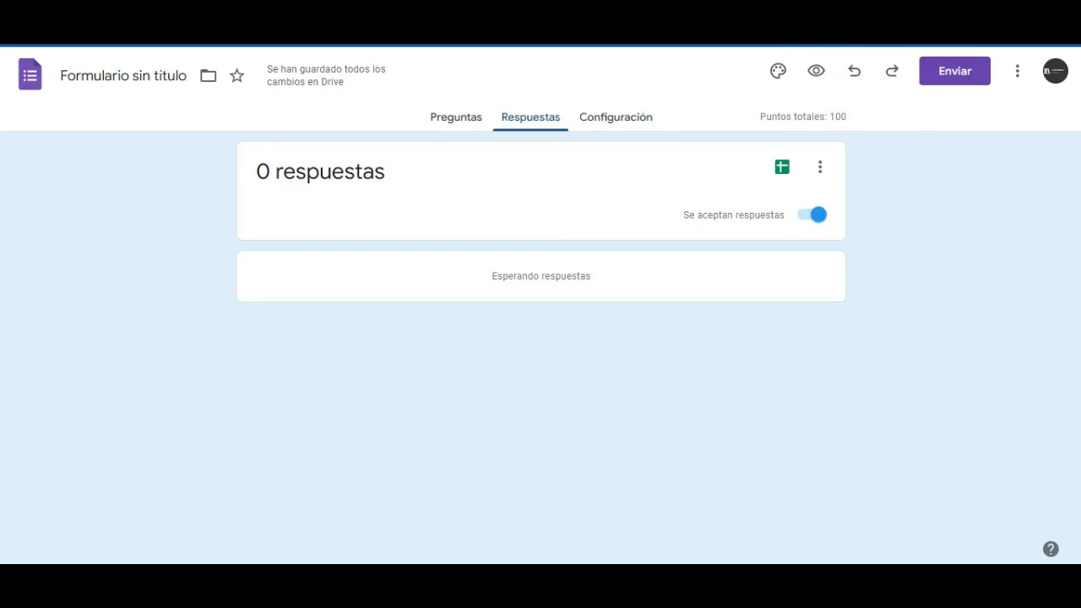
click(464, 122)
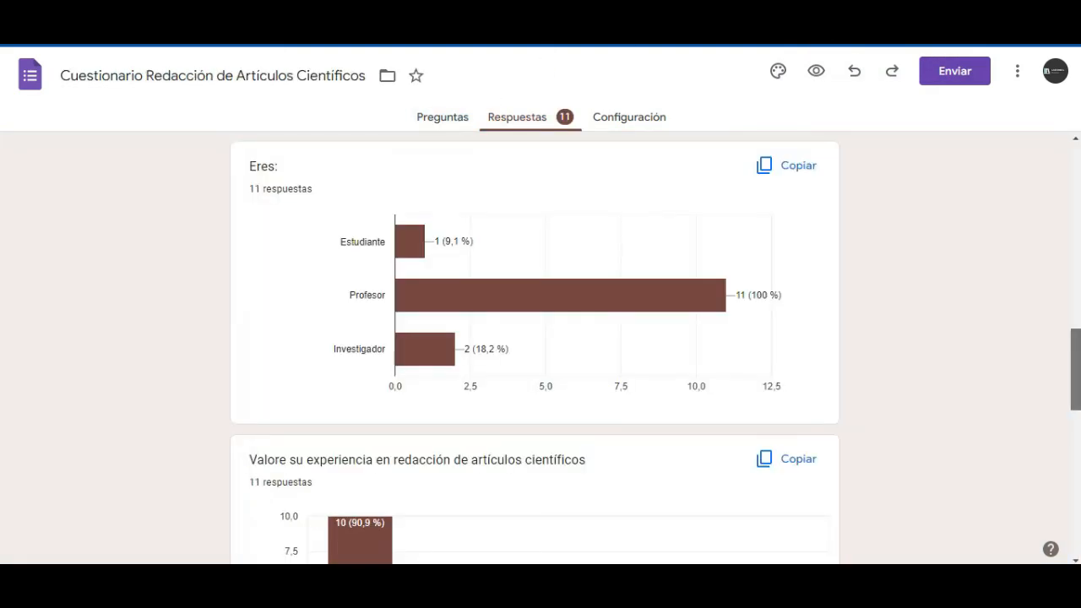
scroll(535, 348, down, 4)
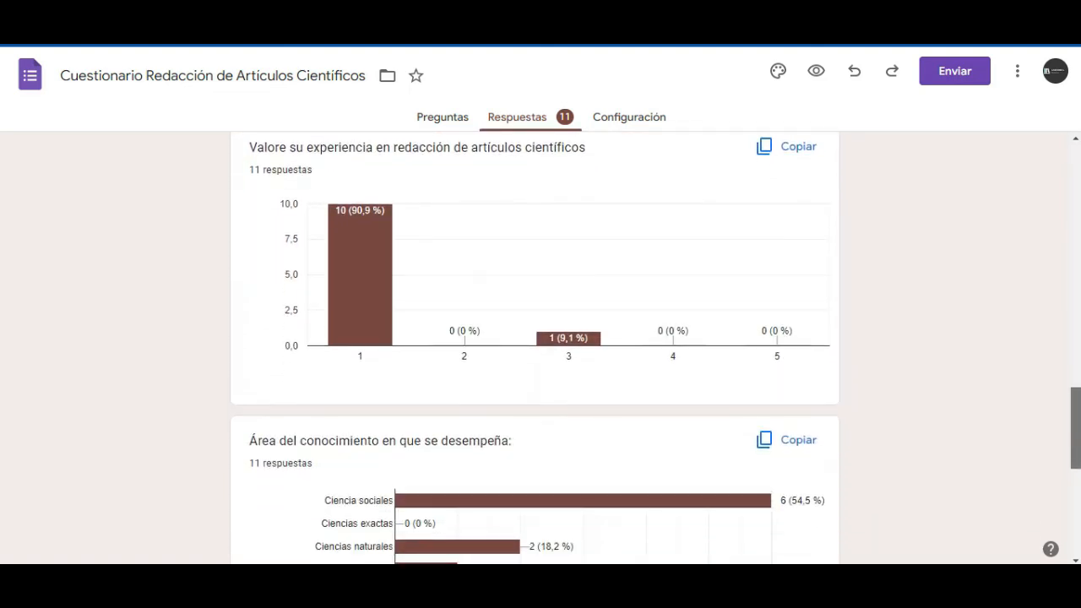
scroll(534, 348, down, 3)
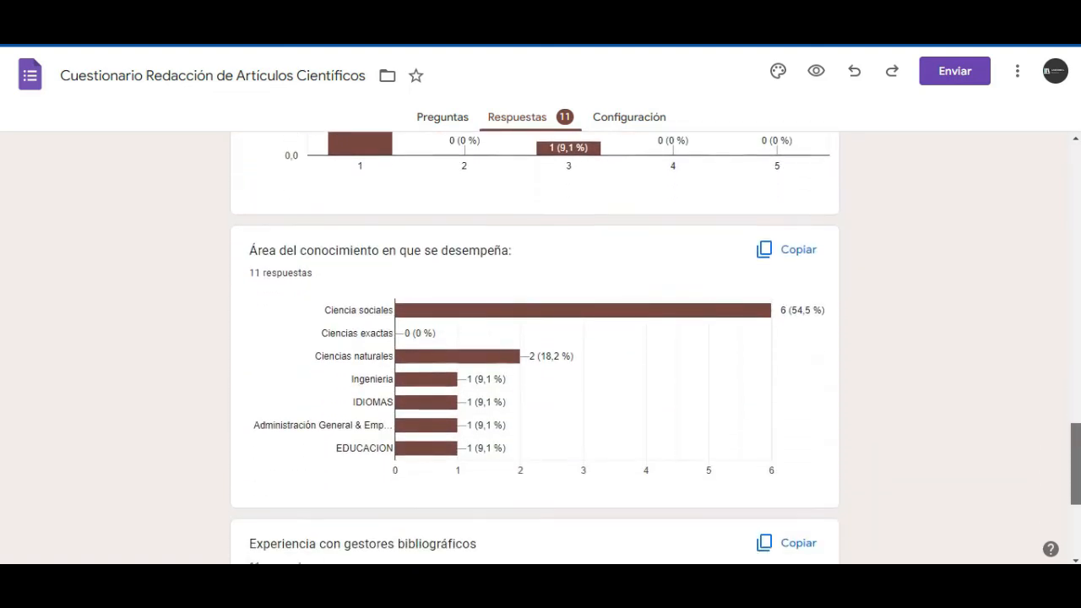
scroll(535, 348, down, 2)
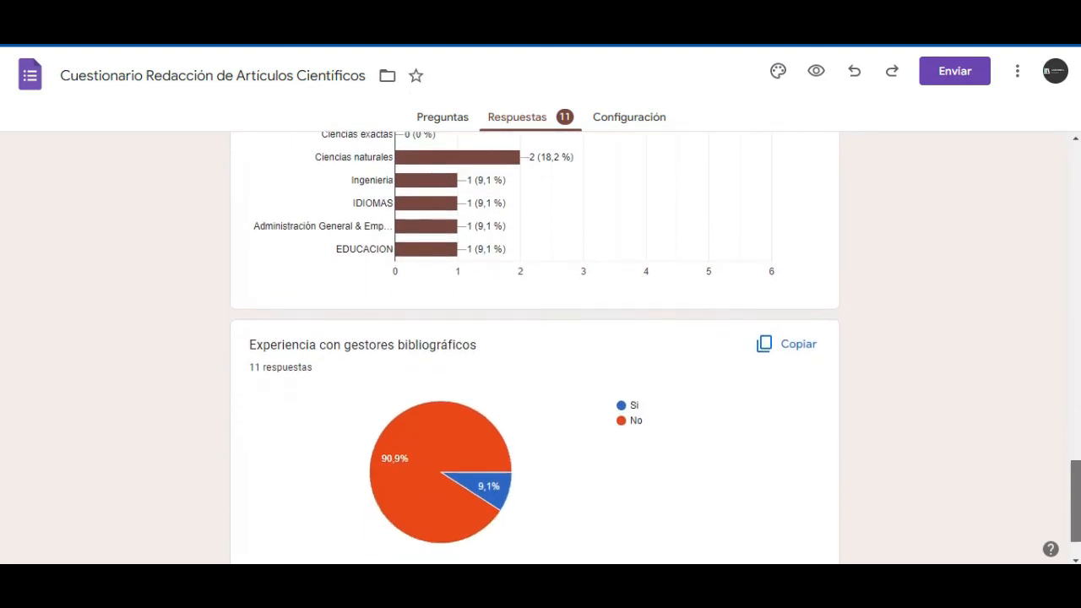